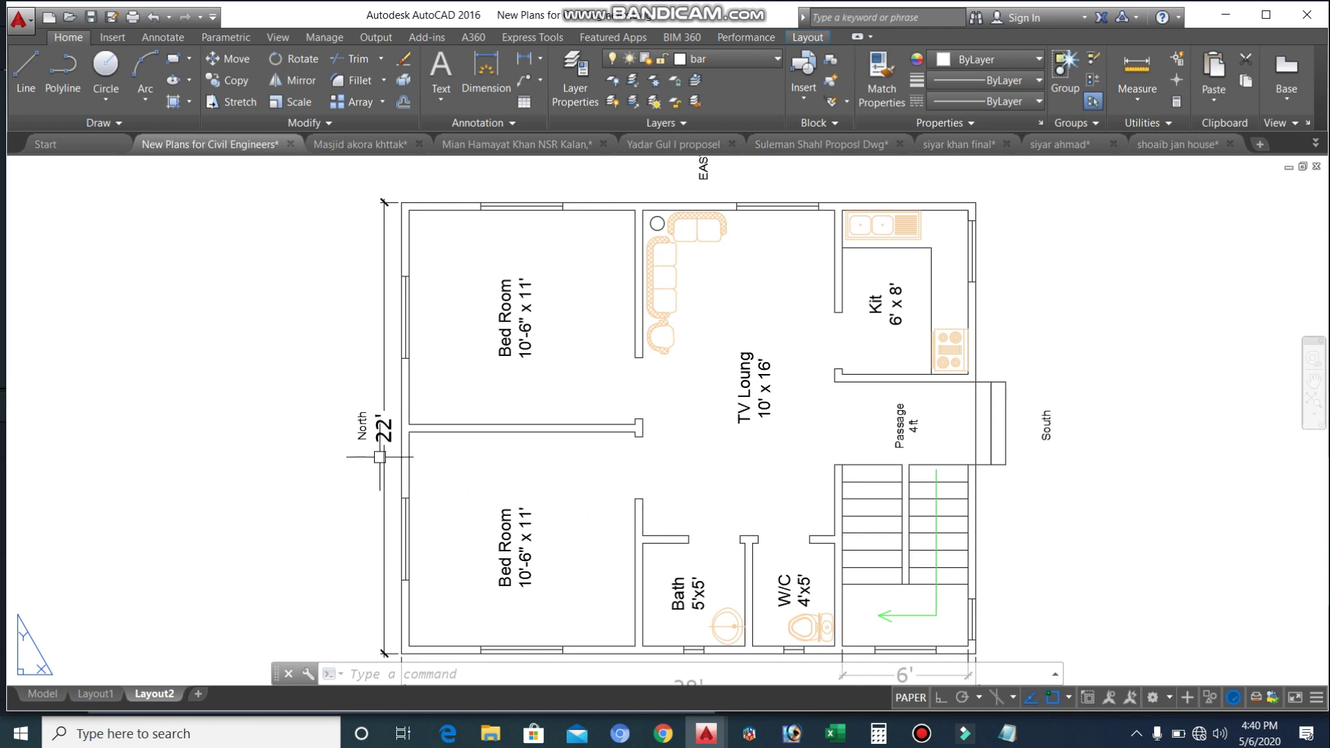
# - Zoom in and out across the Layout2 sheet to inspect the floor plan
pyautogui.scroll(4, 379, 465)
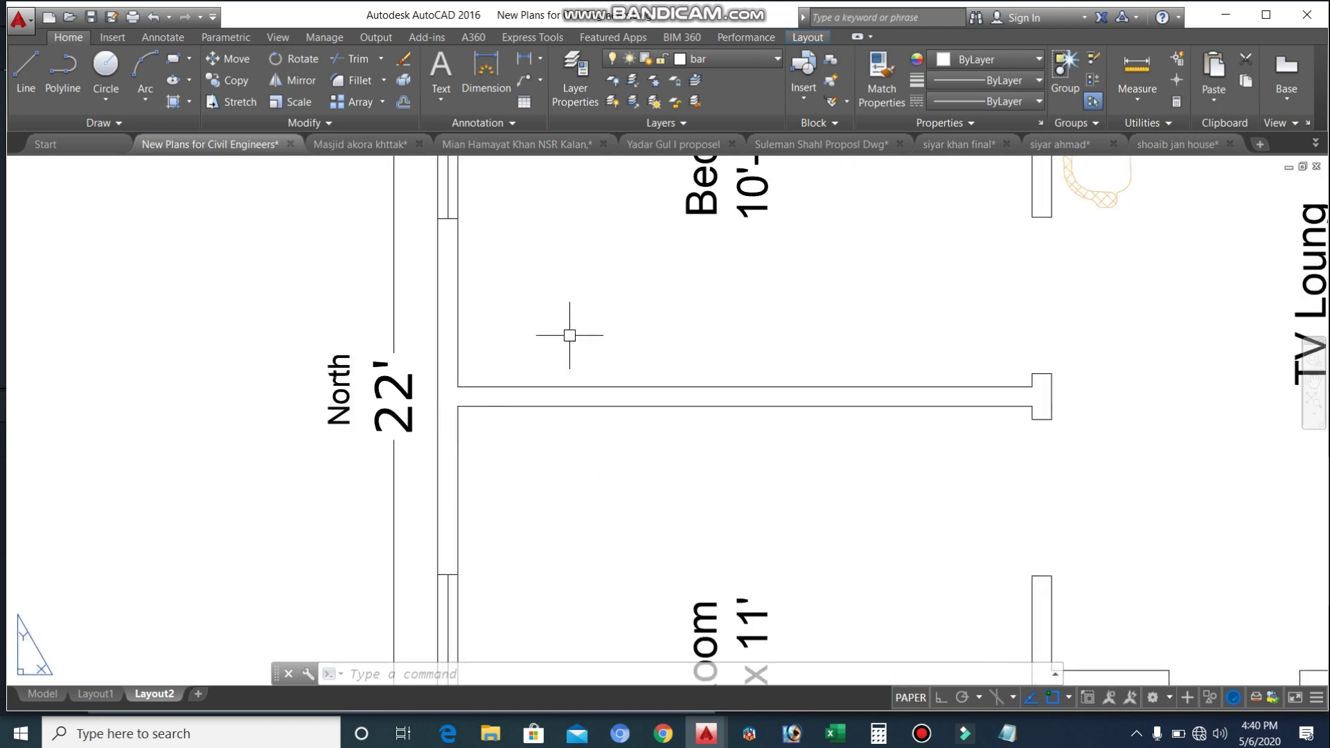
pyautogui.scroll(-4, 567, 333)
pyautogui.scroll(4, 846, 632)
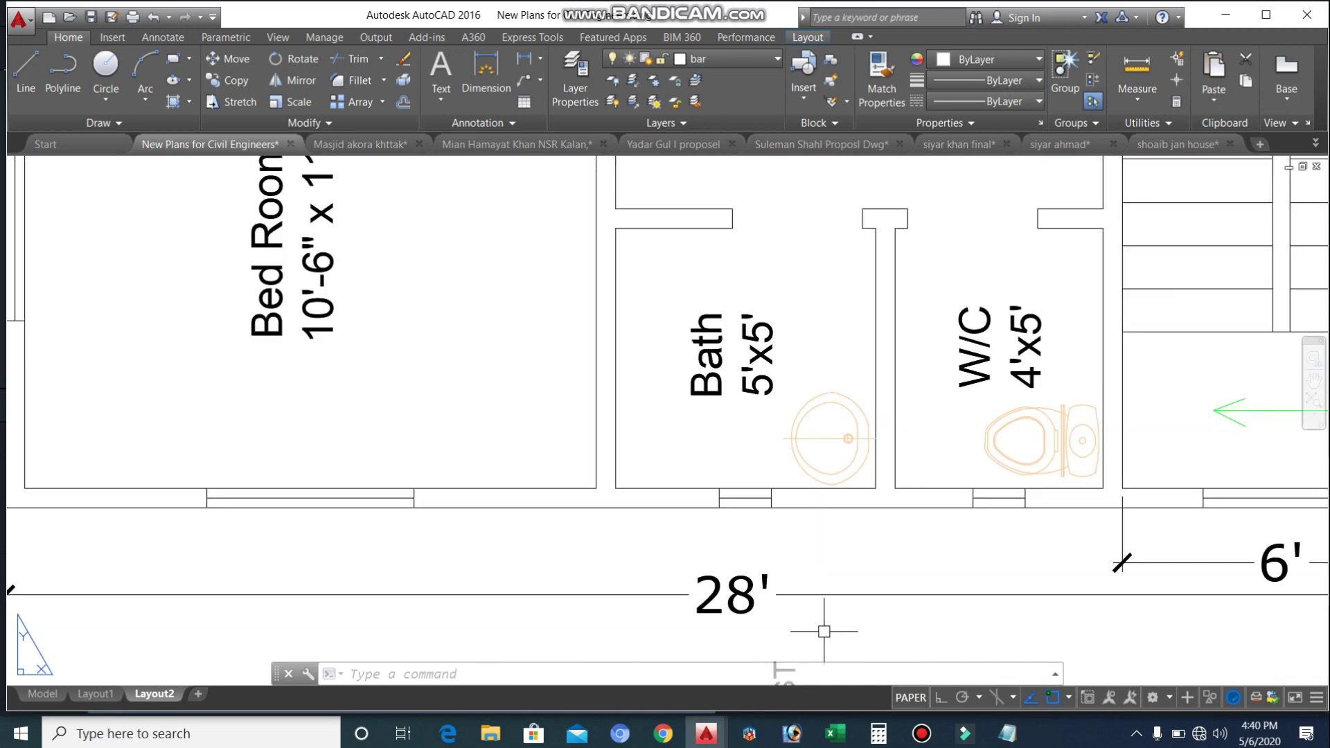
pyautogui.scroll(-4, 641, 587)
pyautogui.scroll(-2, 642, 588)
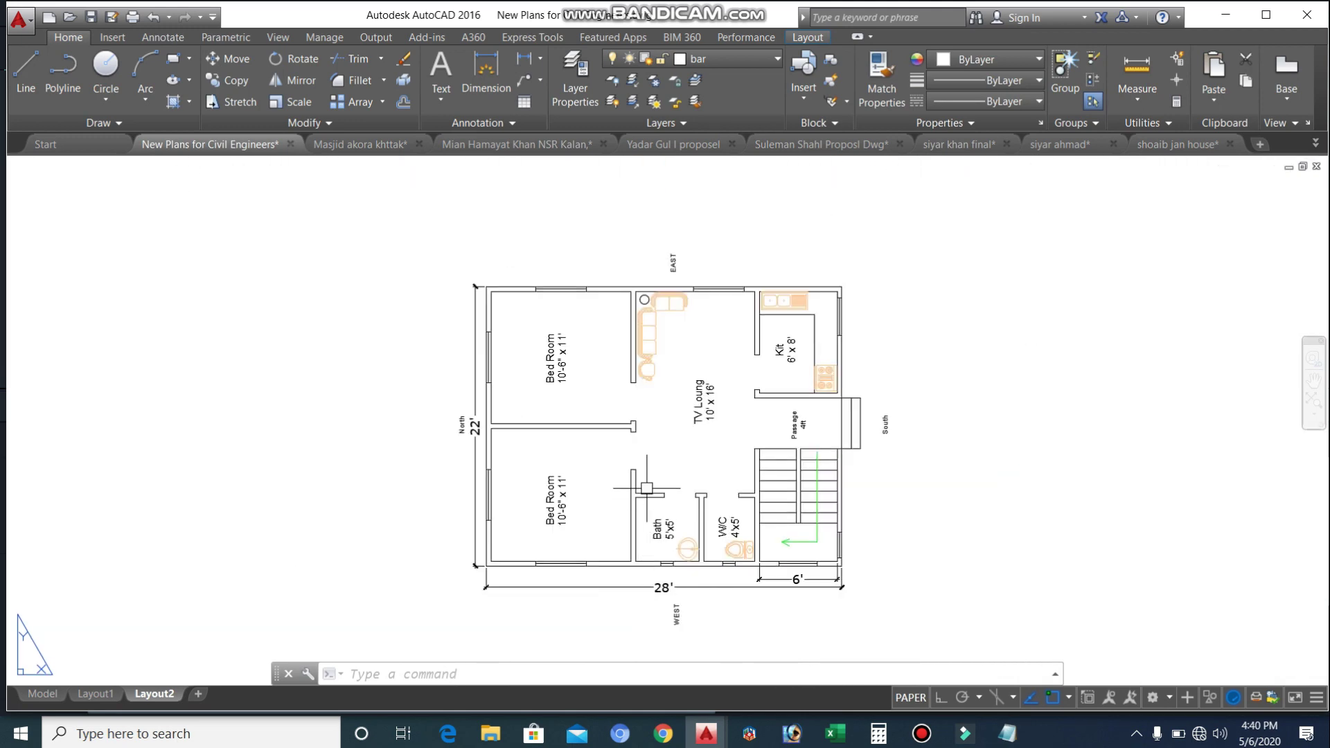
pyautogui.scroll(2, 642, 479)
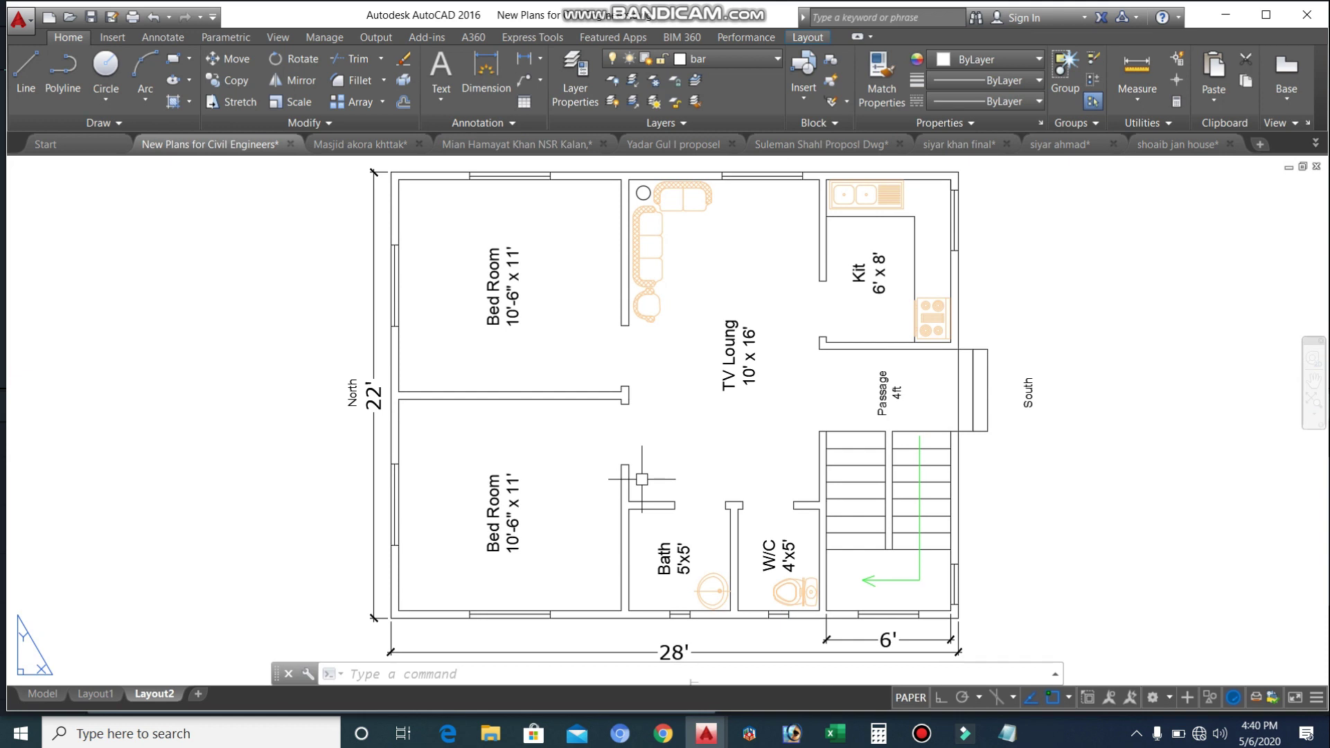
pyautogui.scroll(3, 1104, 395)
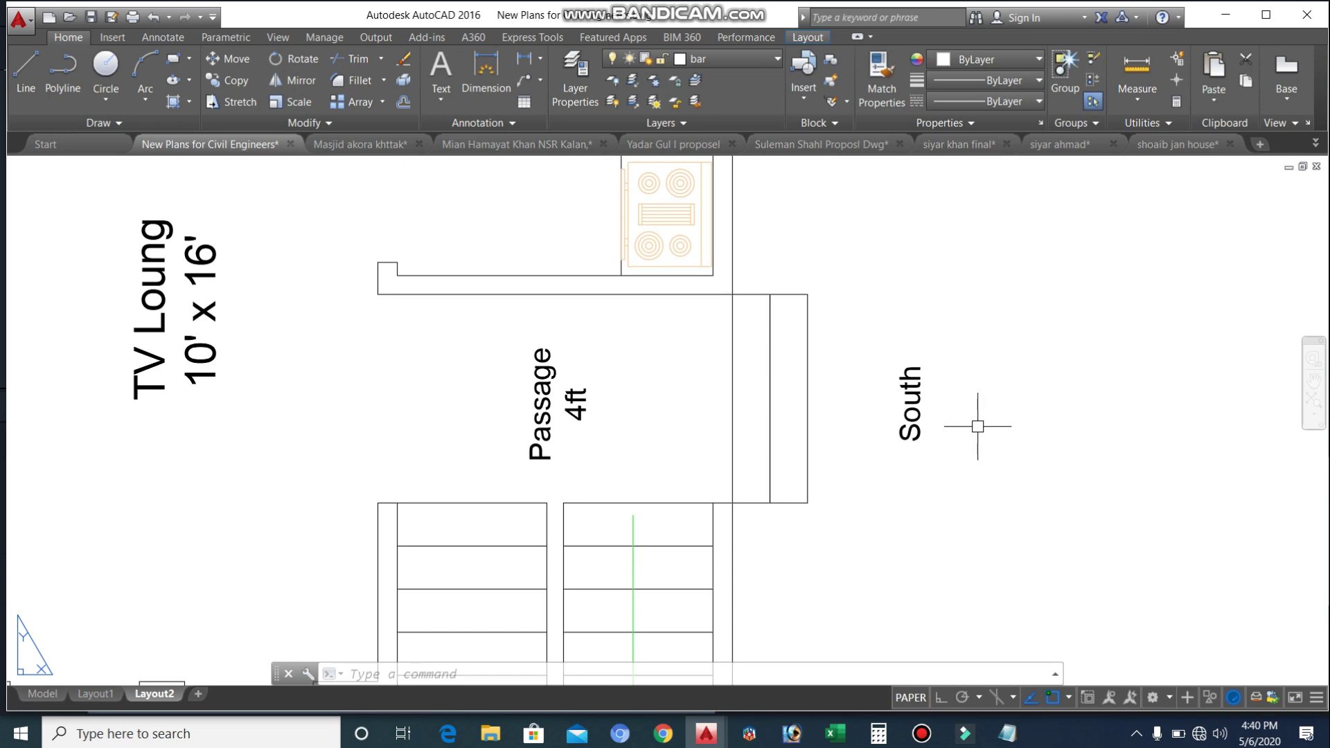
pyautogui.scroll(-5, 1004, 385)
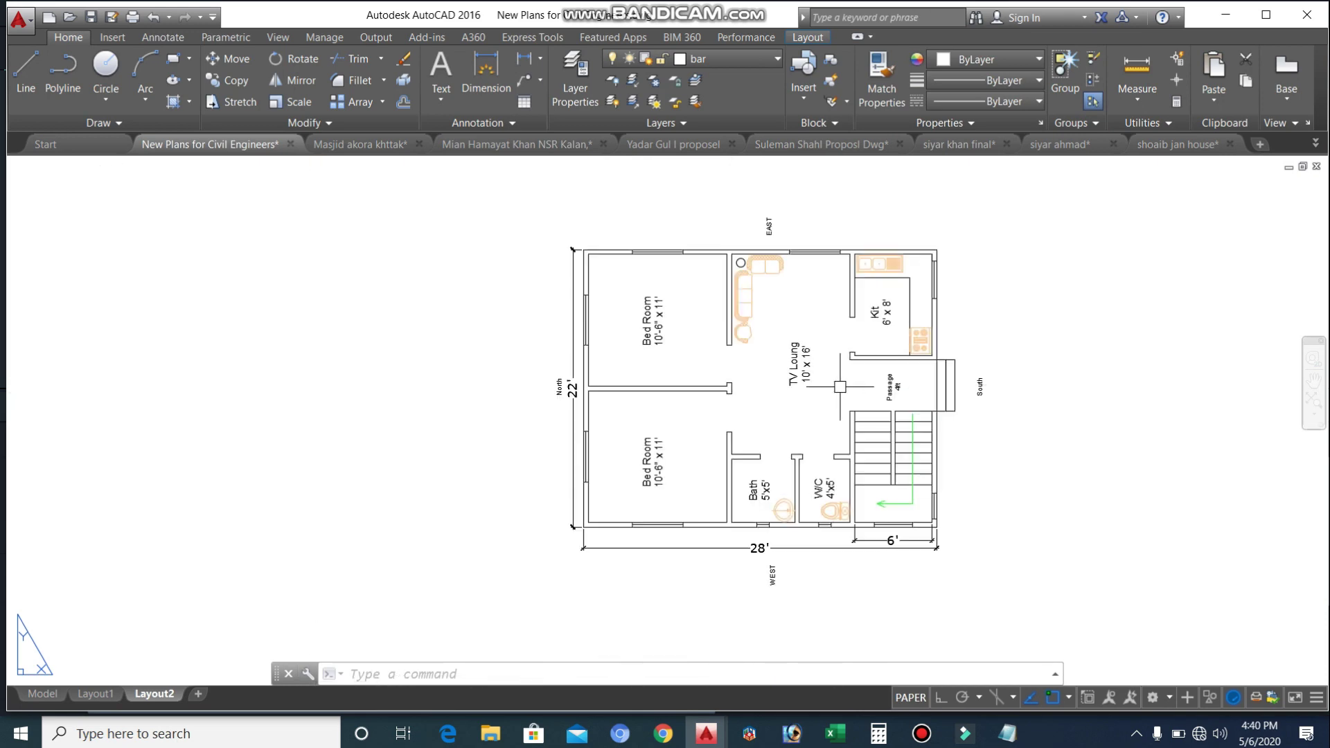
pyautogui.scroll(7, 555, 381)
pyautogui.scroll(-4, 577, 445)
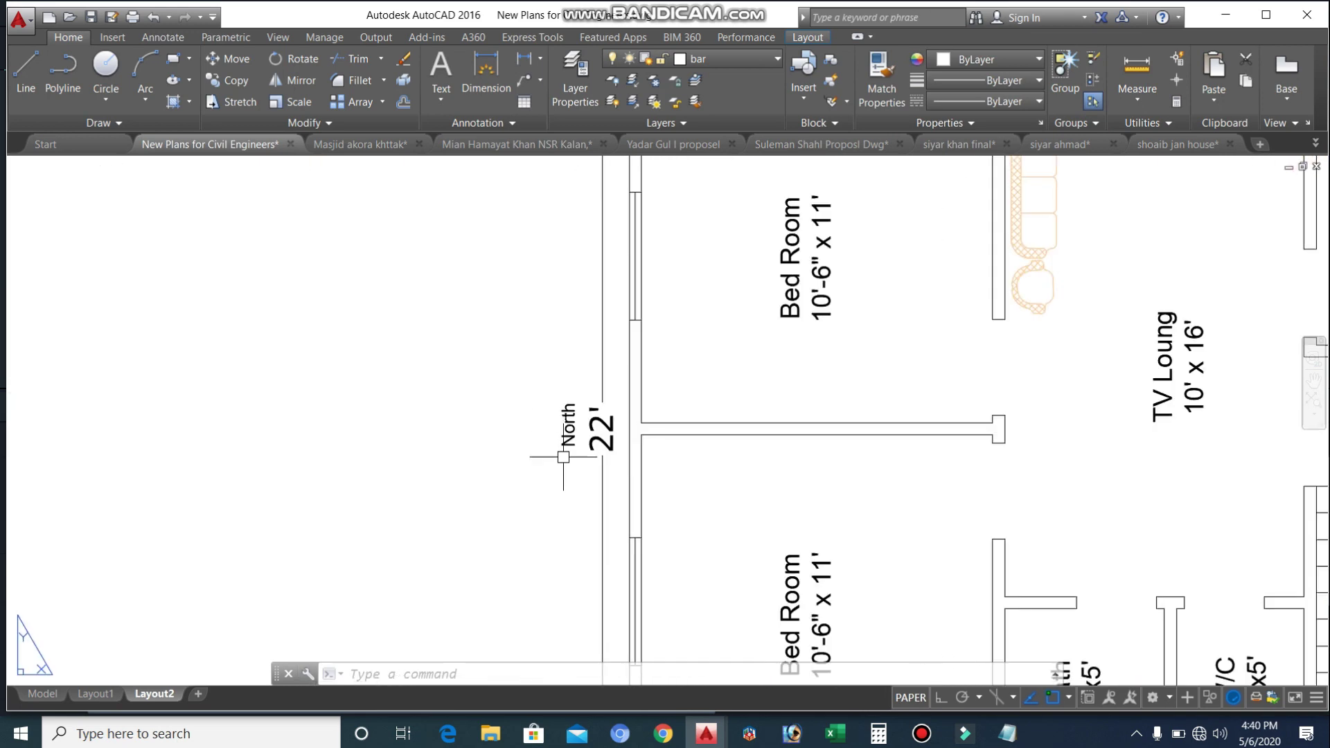
pyautogui.scroll(5, 866, 299)
pyautogui.scroll(-8, 866, 300)
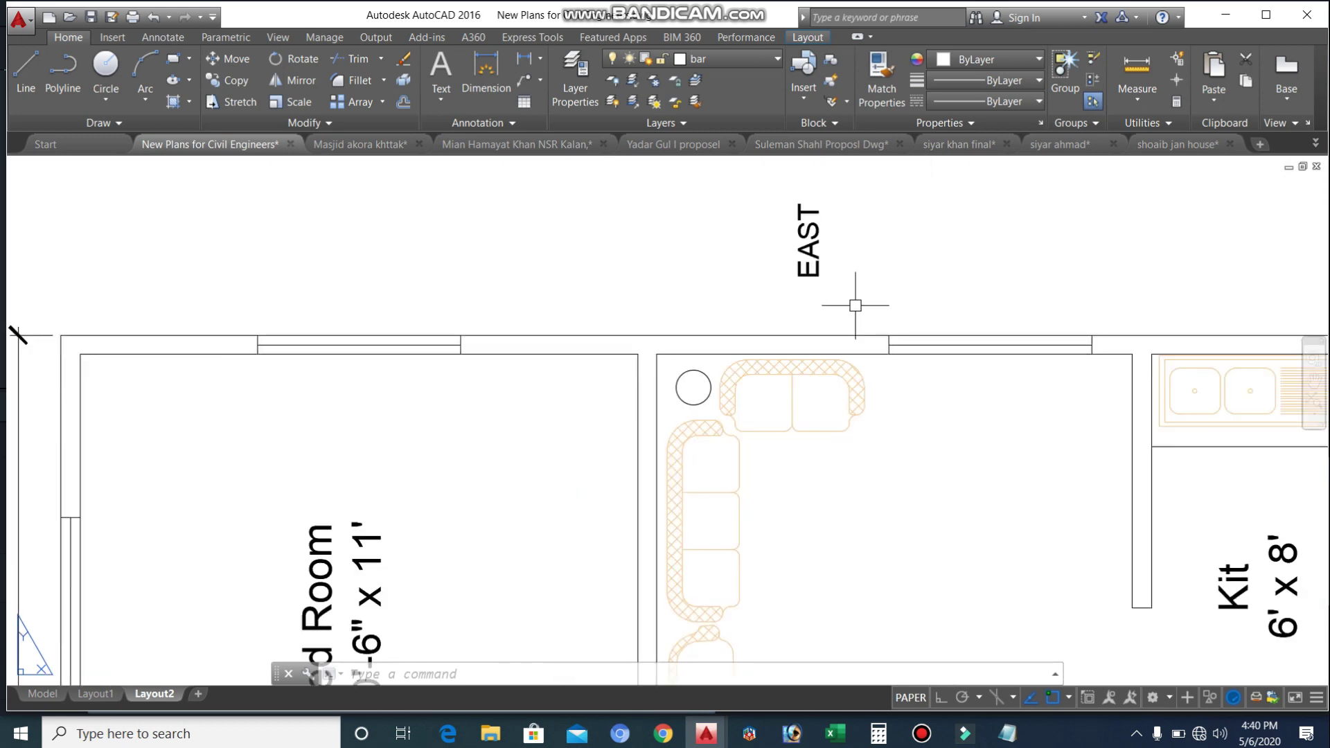
pyautogui.scroll(4, 878, 607)
pyautogui.scroll(2, 873, 596)
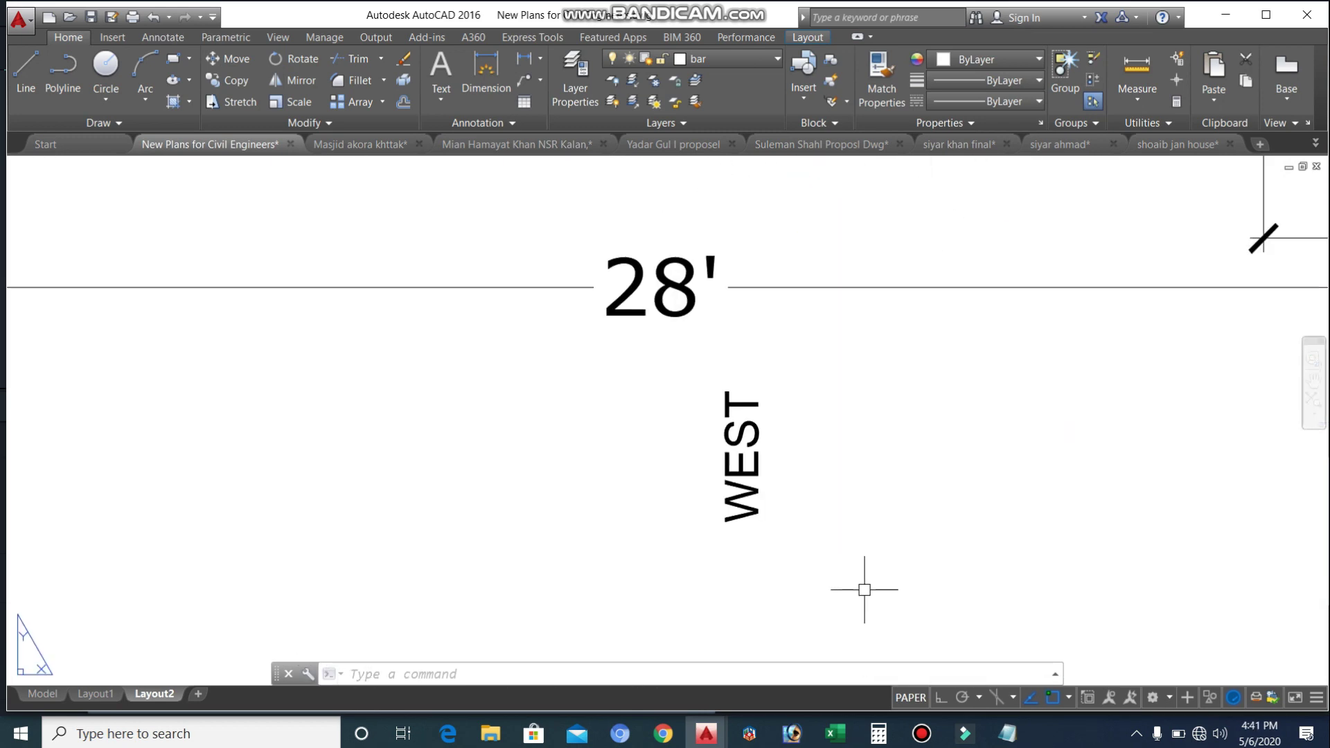
pyautogui.scroll(-6, 760, 585)
pyautogui.scroll(2, 901, 413)
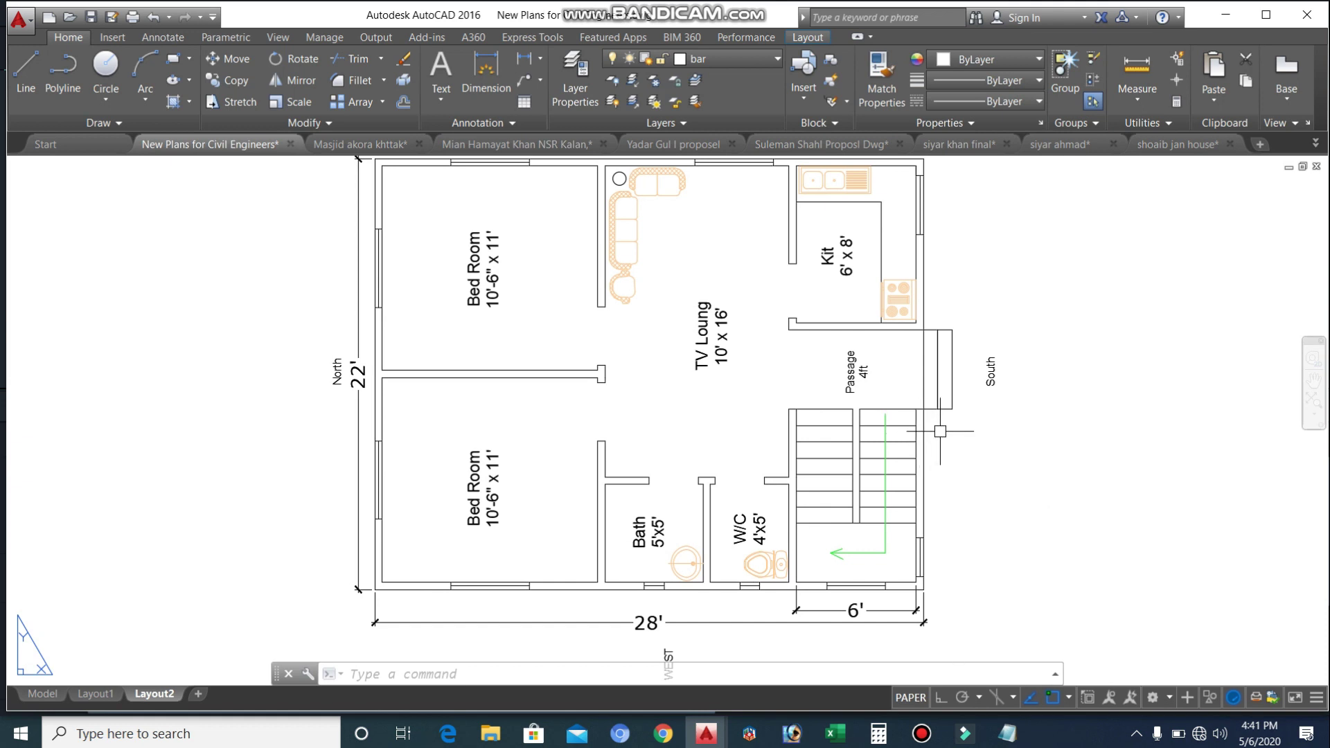
pyautogui.scroll(4, 957, 372)
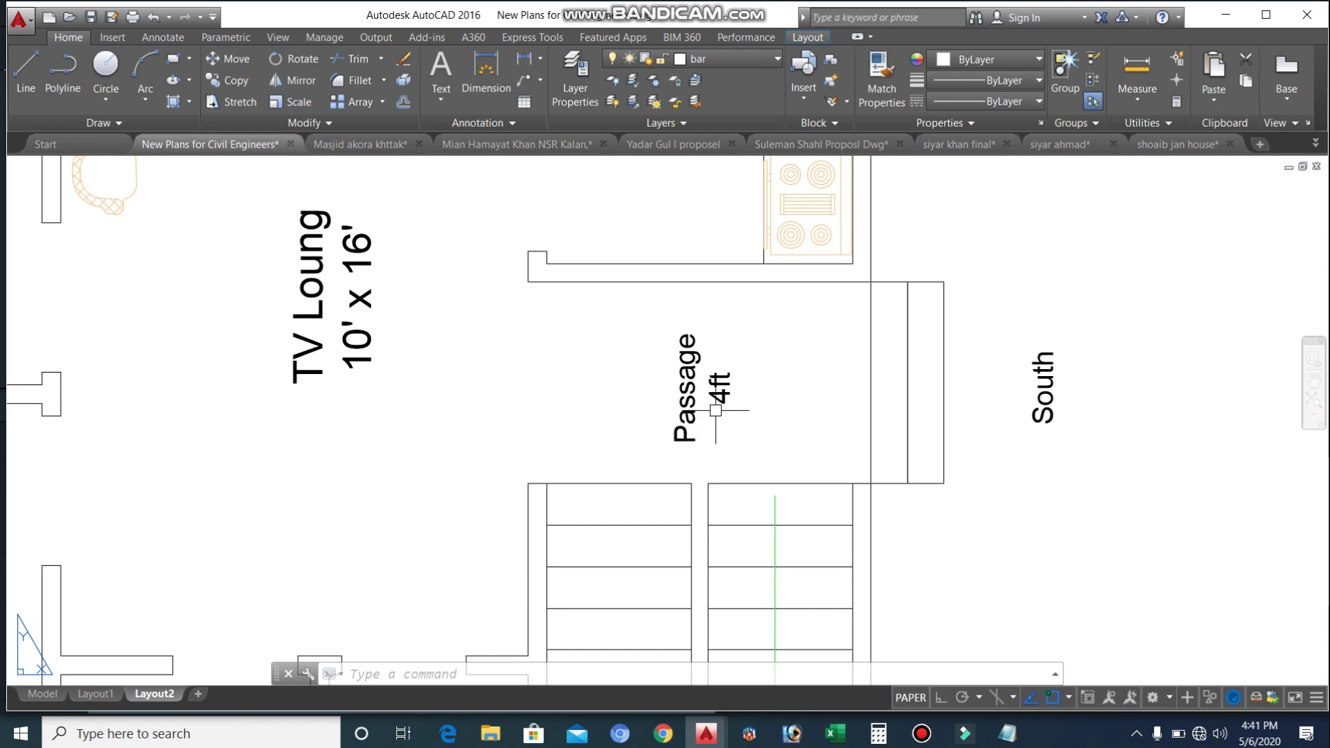
pyautogui.scroll(-3, 852, 300)
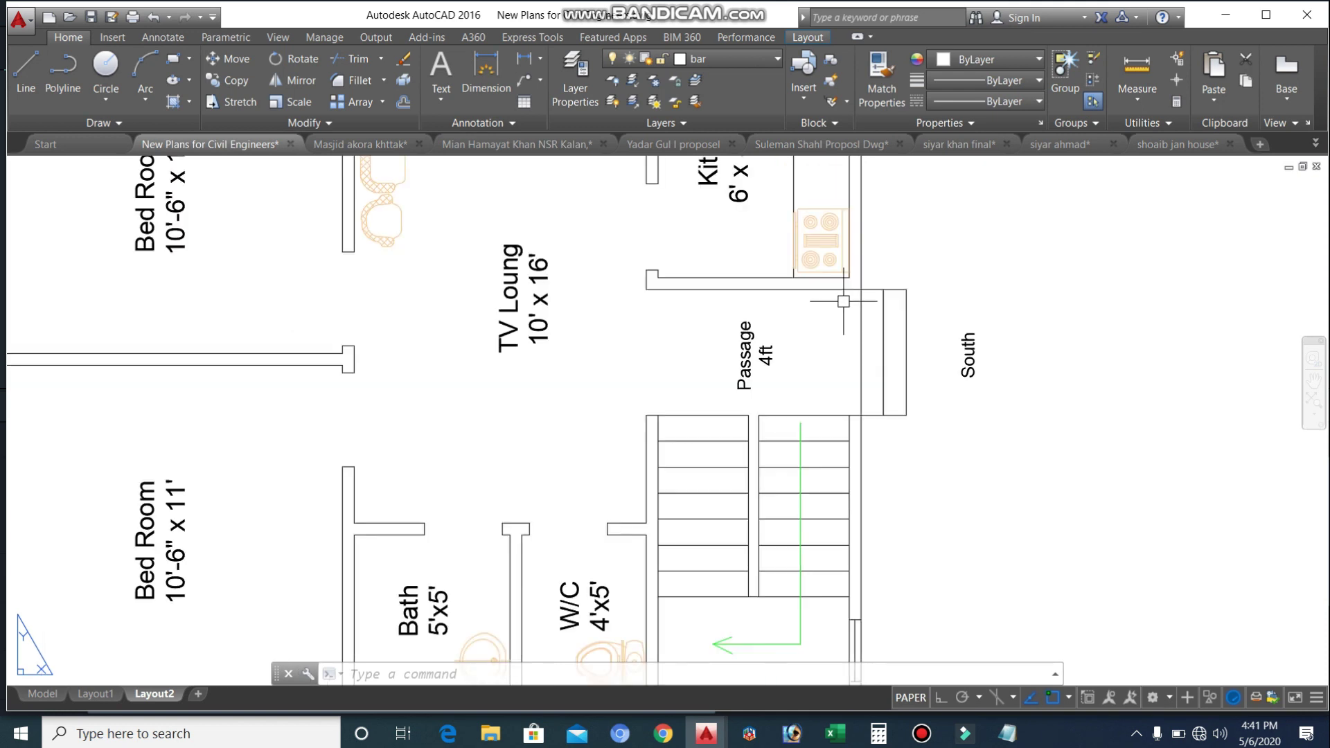
pyautogui.scroll(-2, 852, 351)
pyautogui.scroll(2, 845, 440)
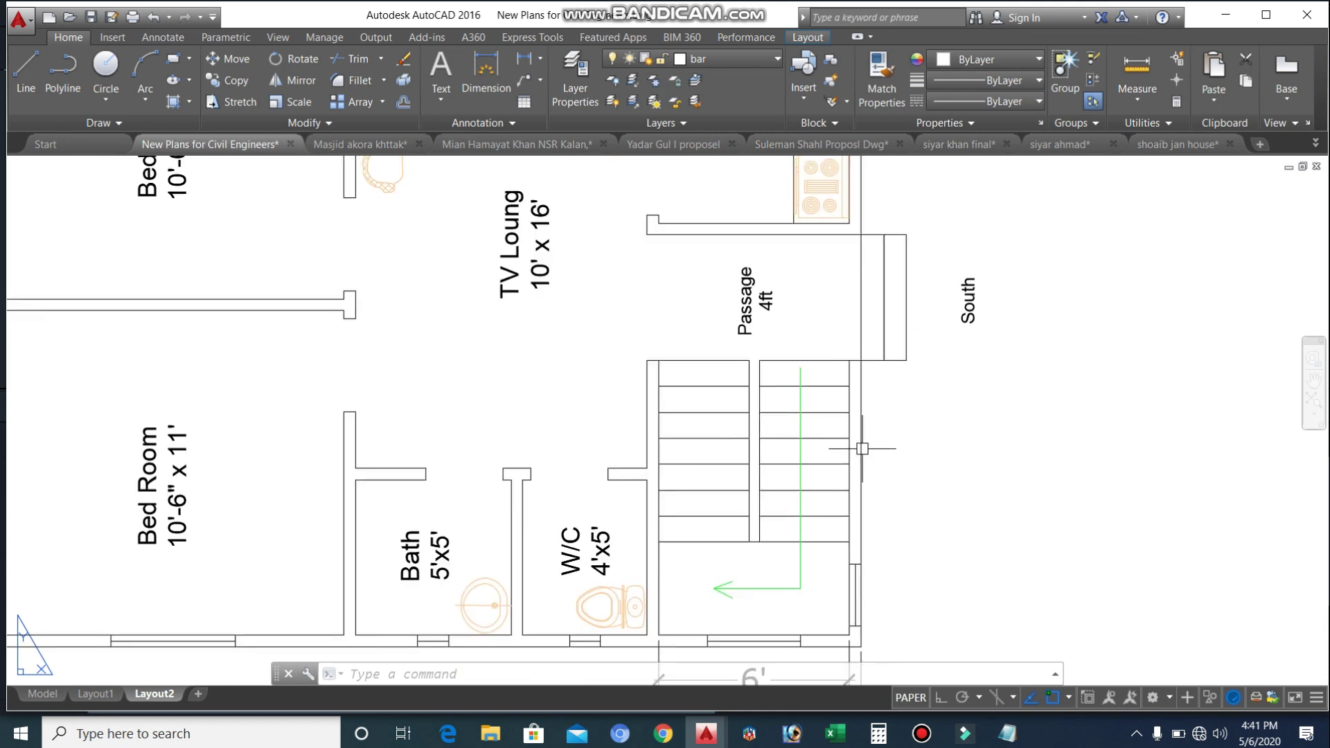
pyautogui.scroll(-2, 810, 482)
pyautogui.scroll(2, 769, 511)
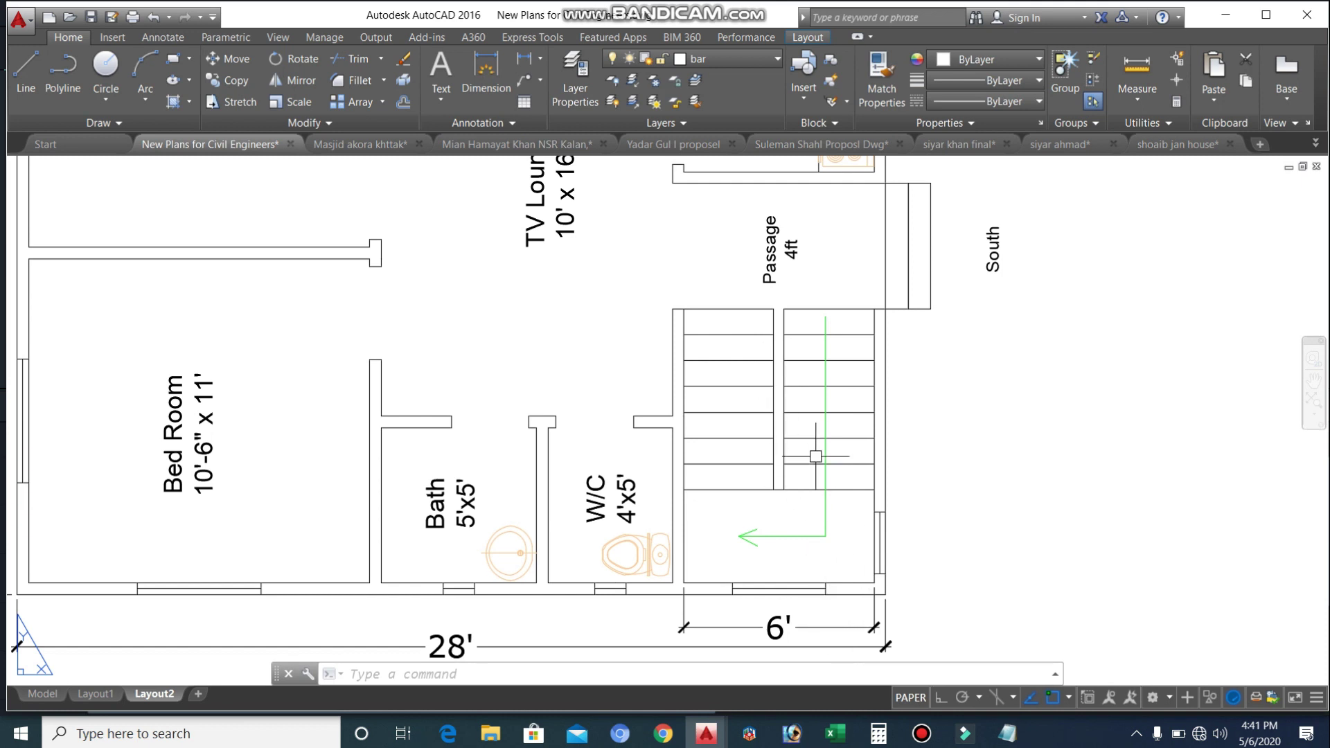
pyautogui.scroll(-2, 797, 569)
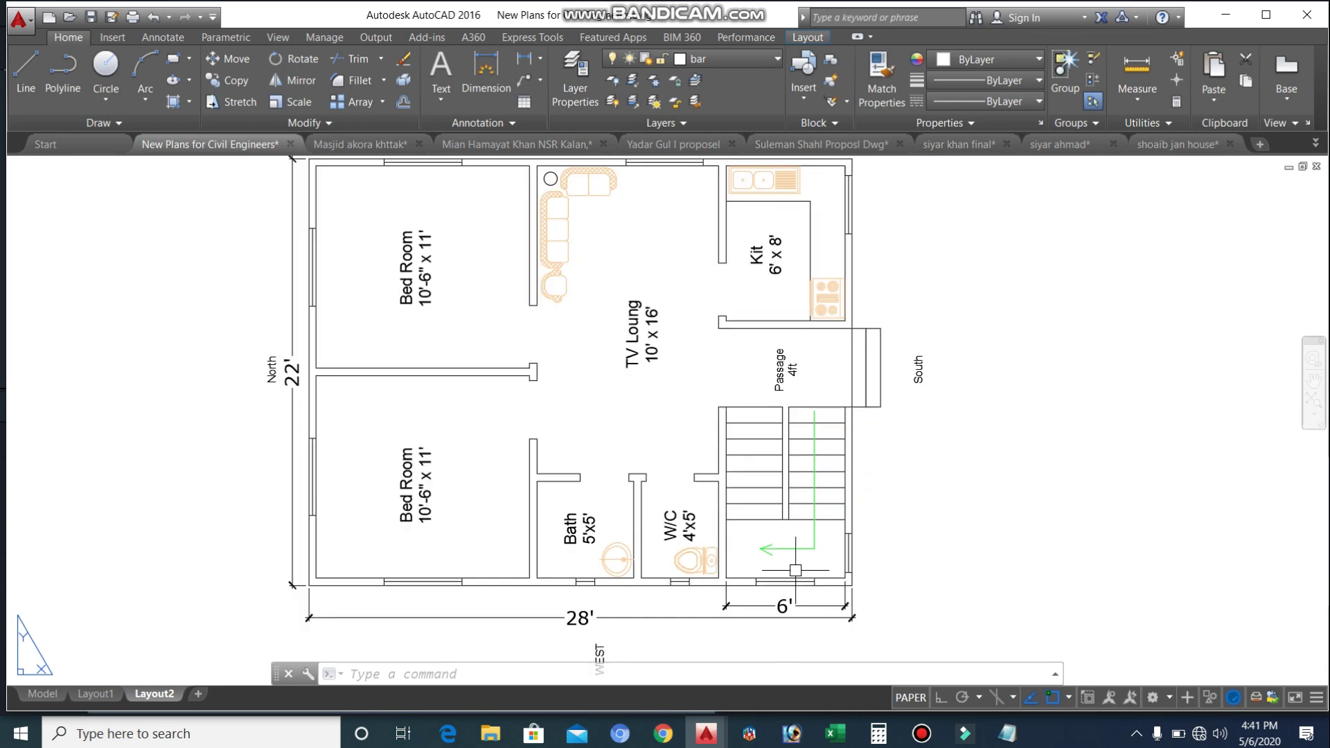
pyautogui.scroll(2, 668, 477)
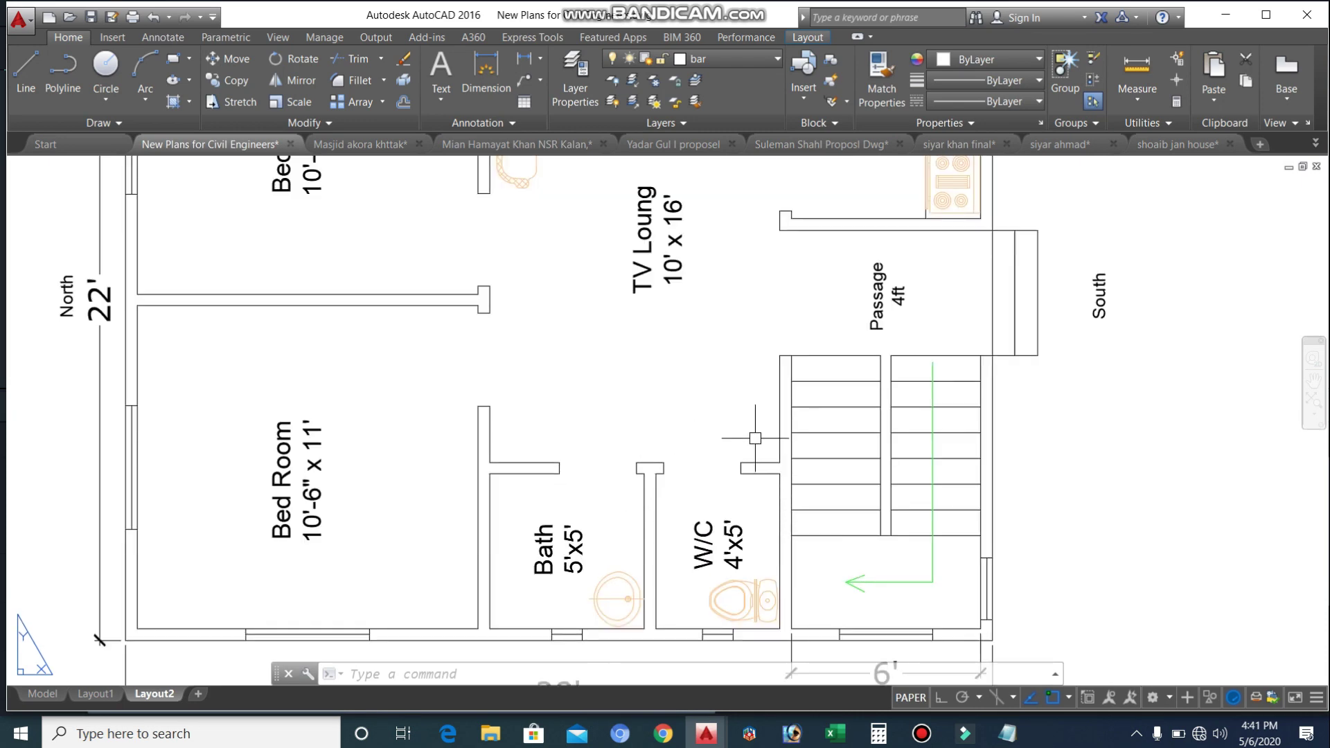
pyautogui.scroll(-2, 686, 444)
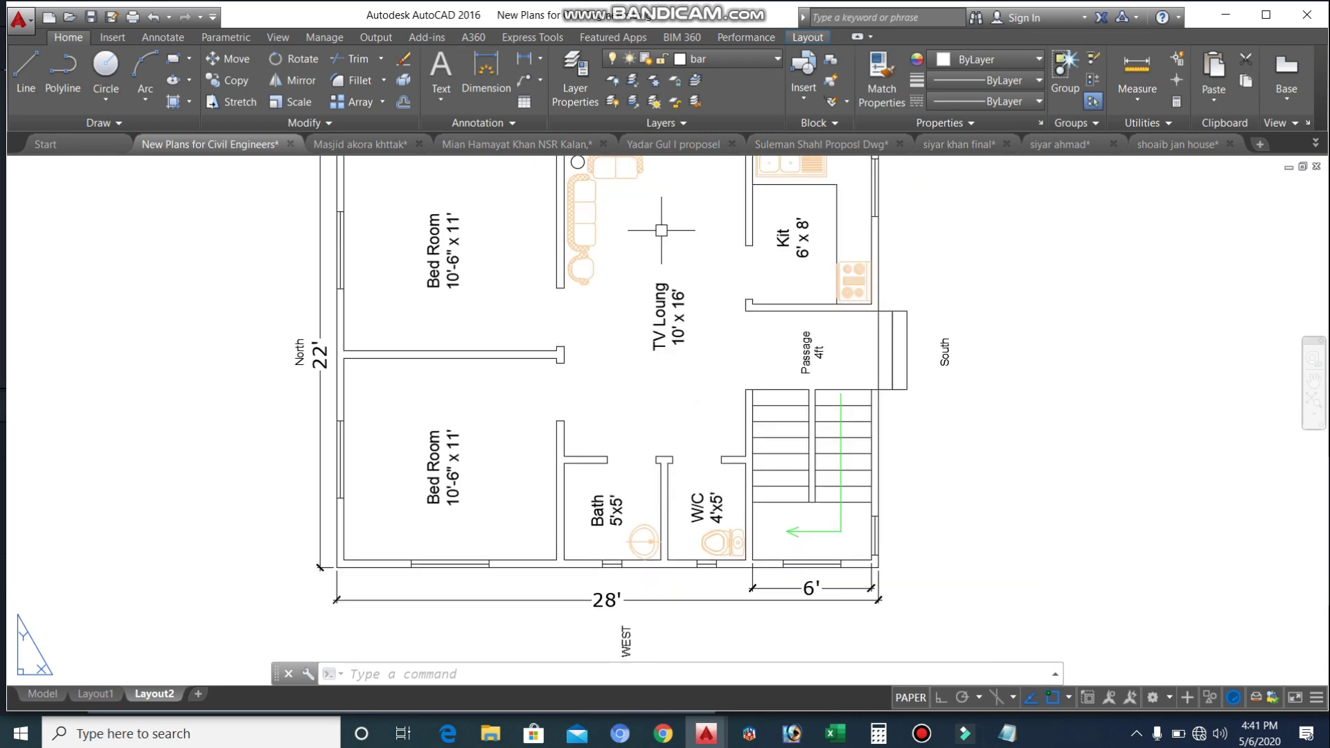
pyautogui.scroll(2, 662, 239)
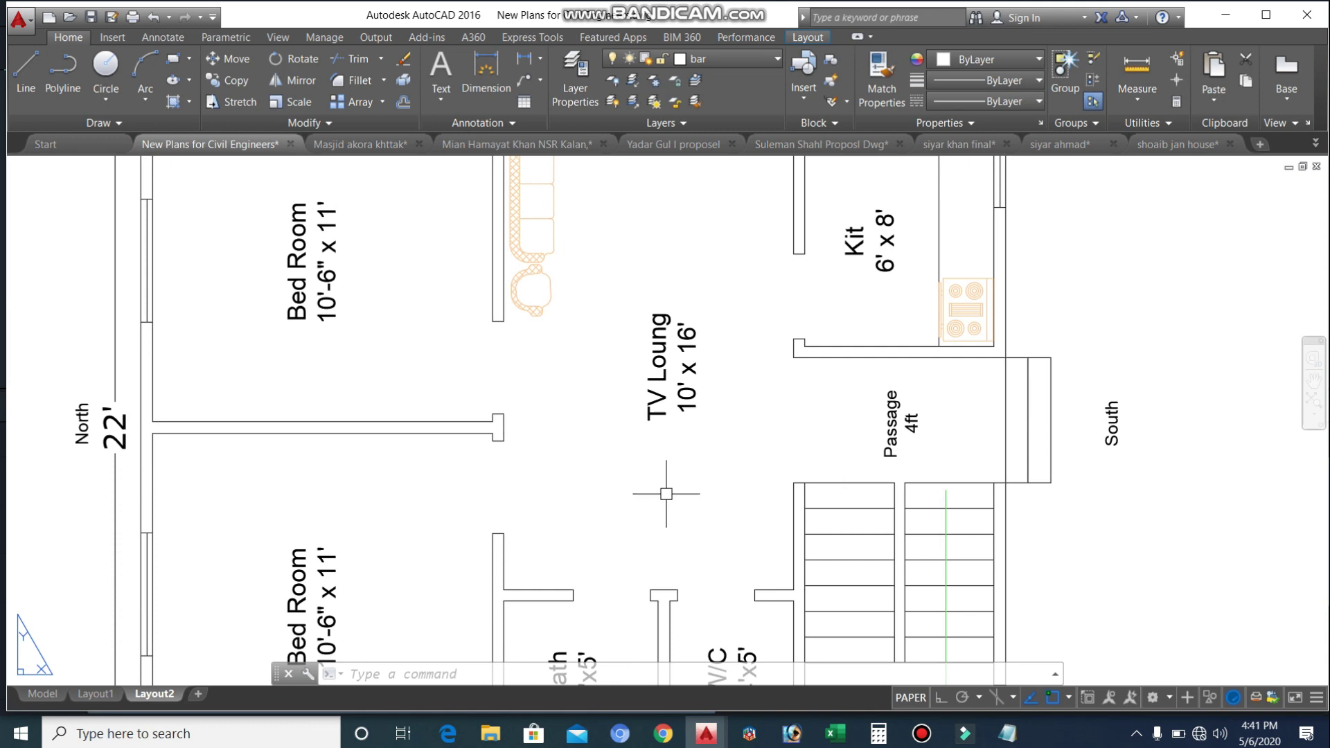
pyautogui.scroll(2, 693, 323)
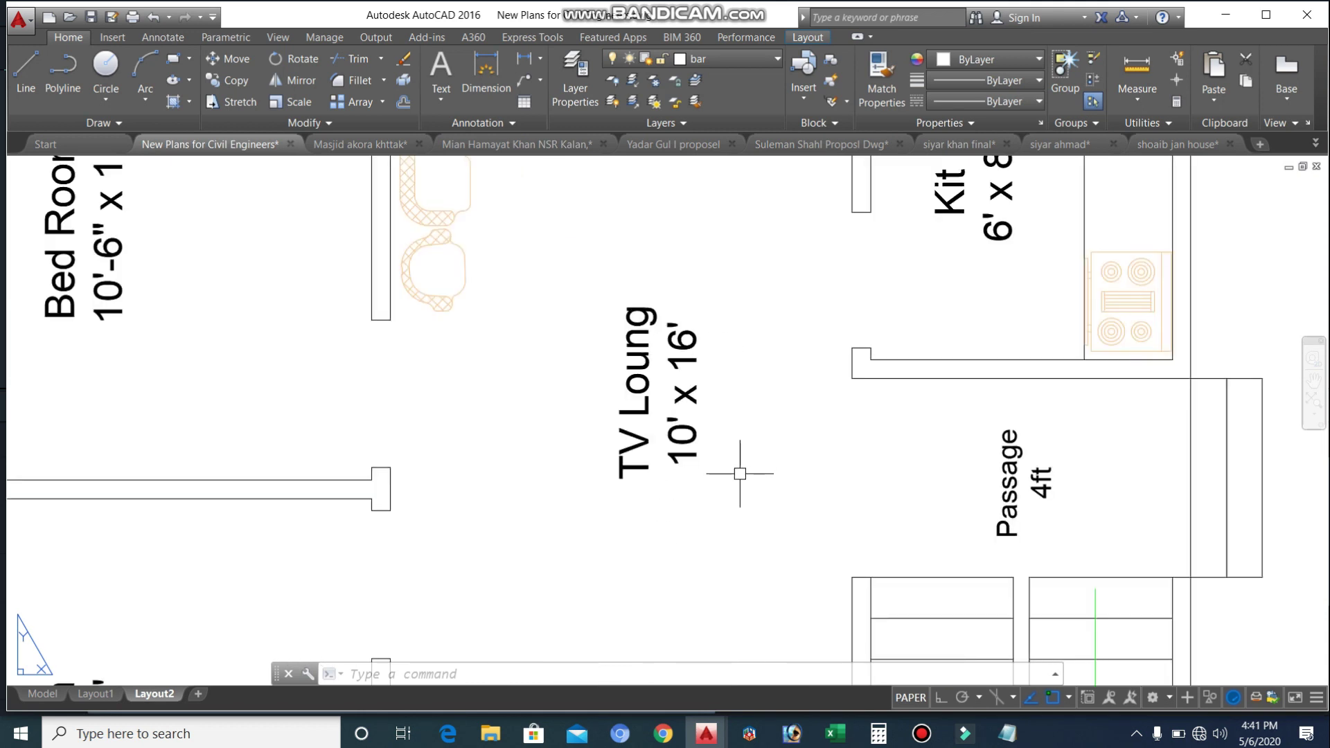
pyautogui.scroll(-2, 740, 474)
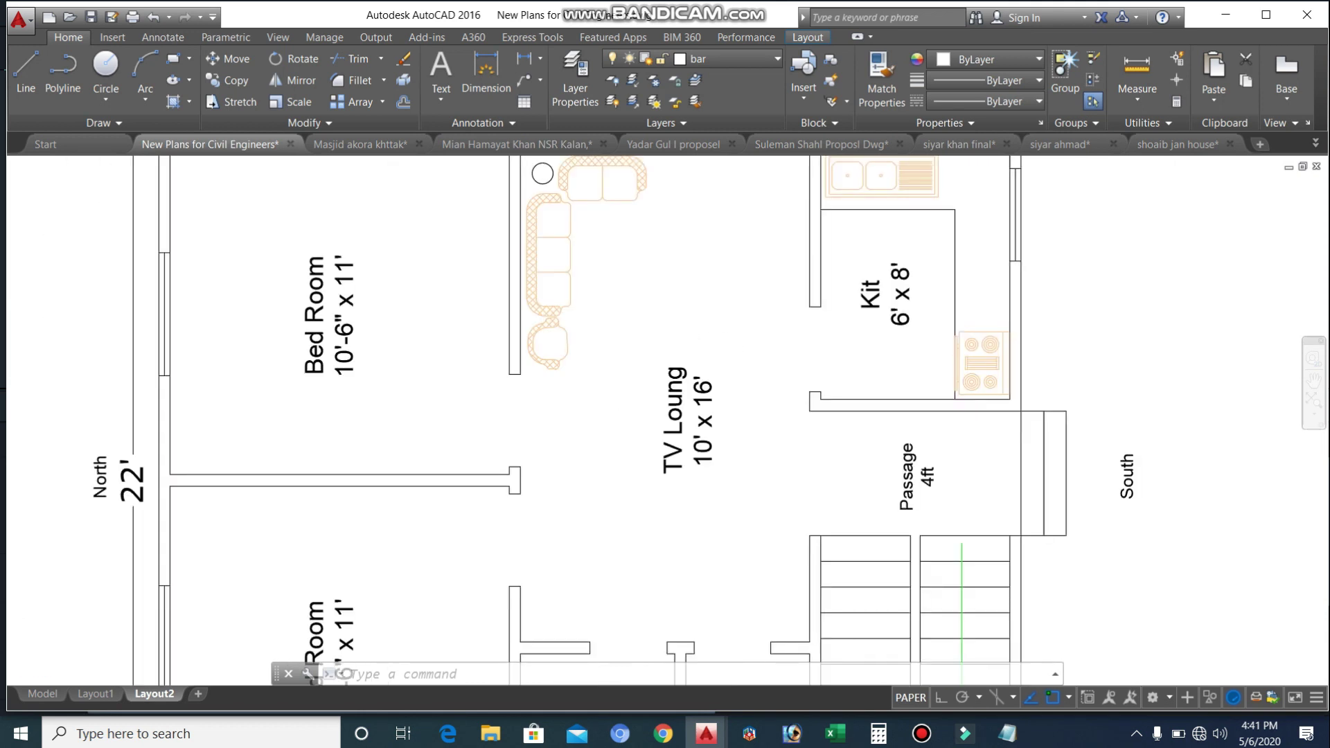
pyautogui.scroll(-1, 820, 350)
pyautogui.scroll(2, 845, 361)
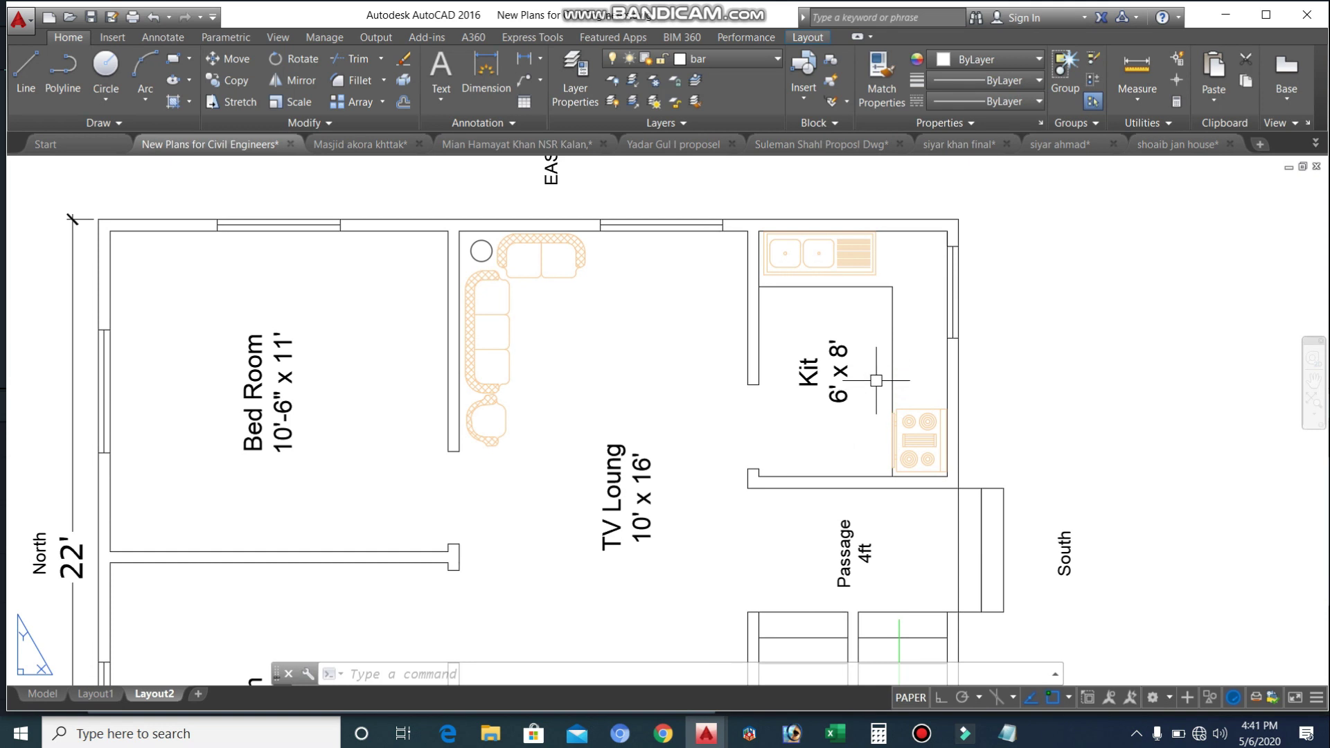
pyautogui.scroll(2, 867, 388)
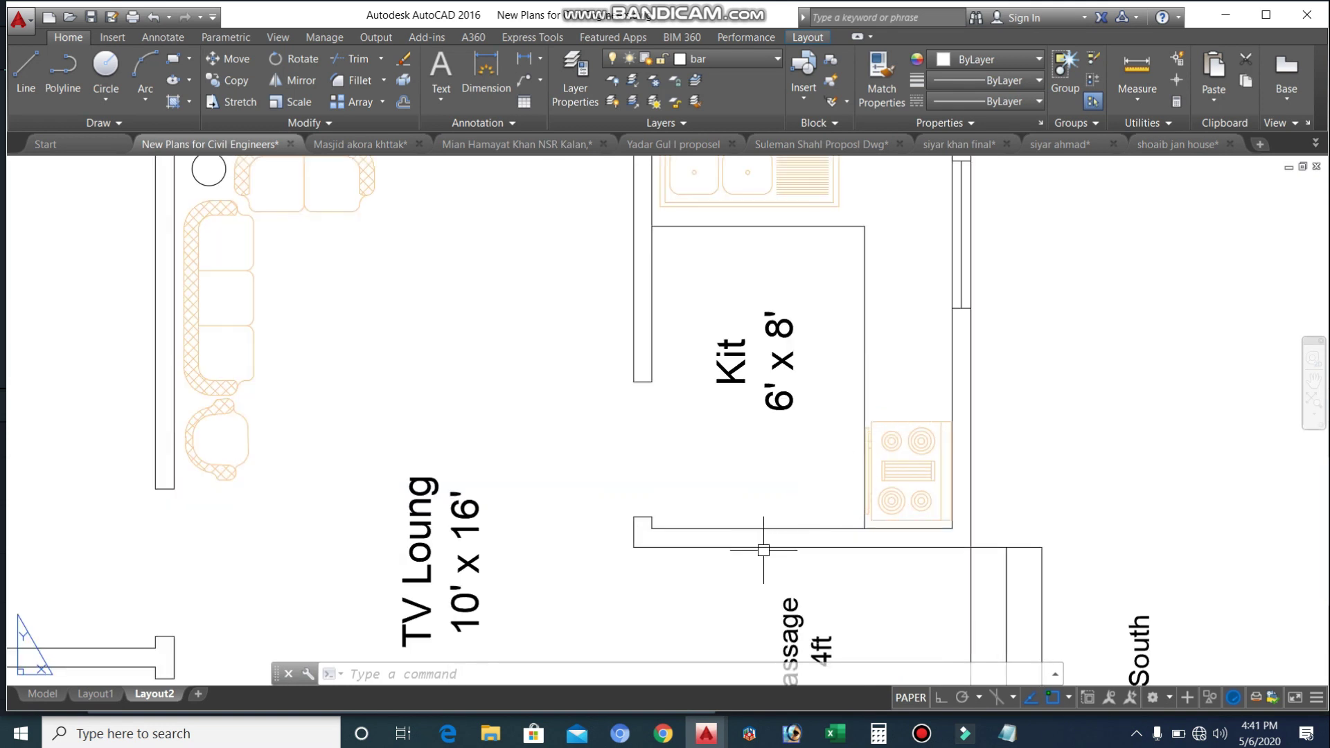
pyautogui.scroll(-3, 801, 415)
pyautogui.scroll(3, 794, 448)
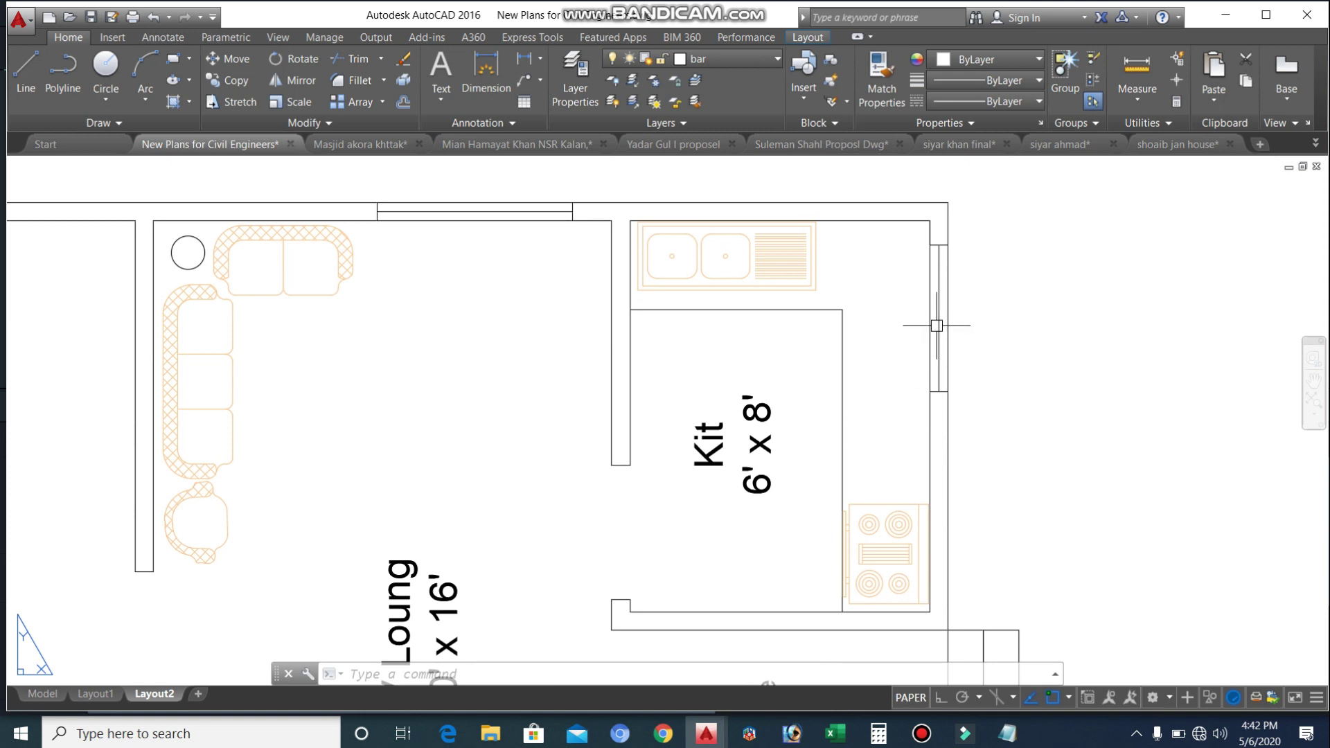
pyautogui.scroll(-2, 923, 294)
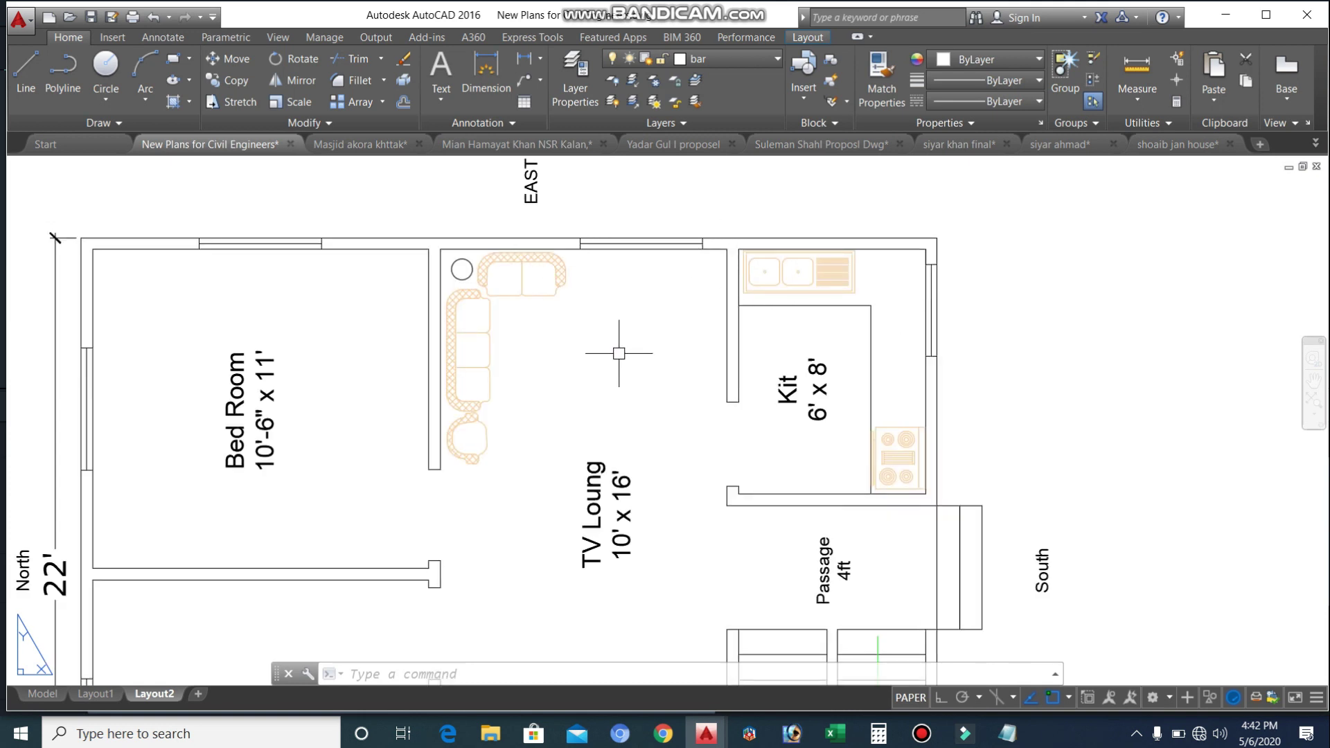
pyautogui.scroll(2, 648, 232)
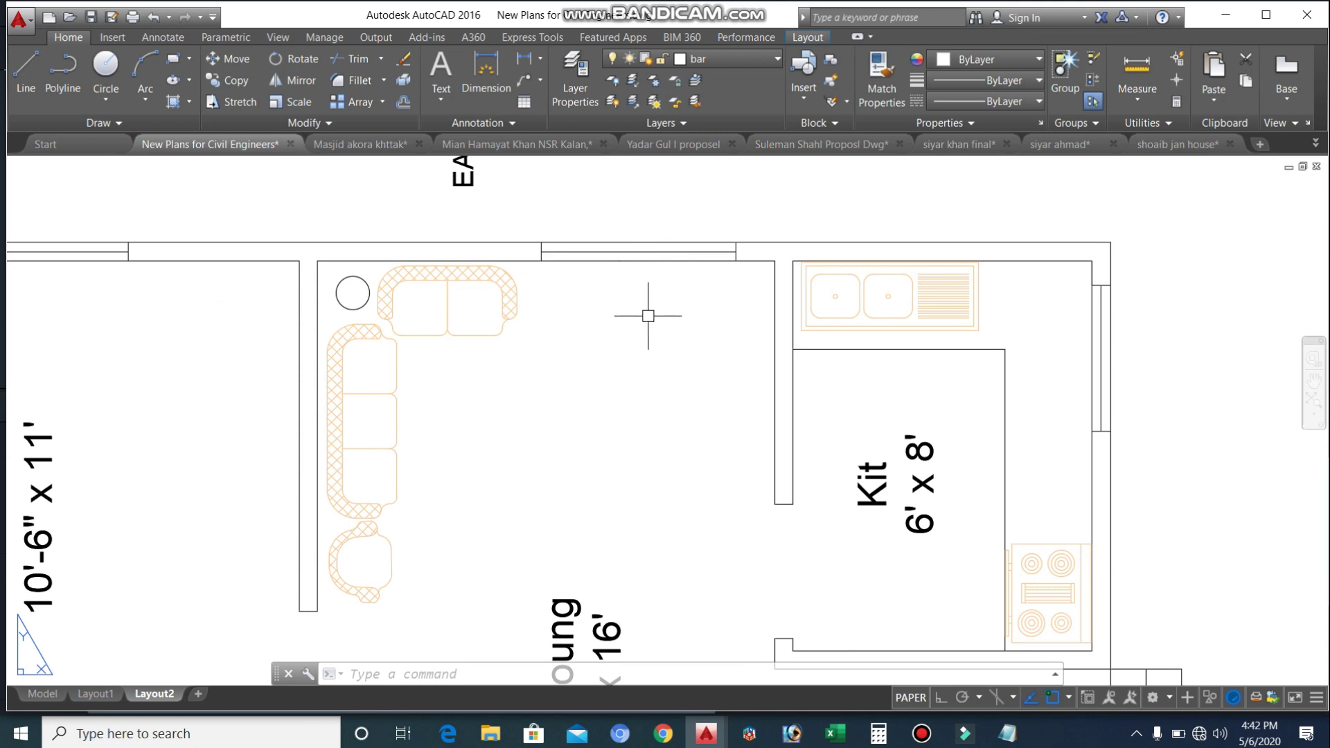
pyautogui.scroll(-2, 707, 237)
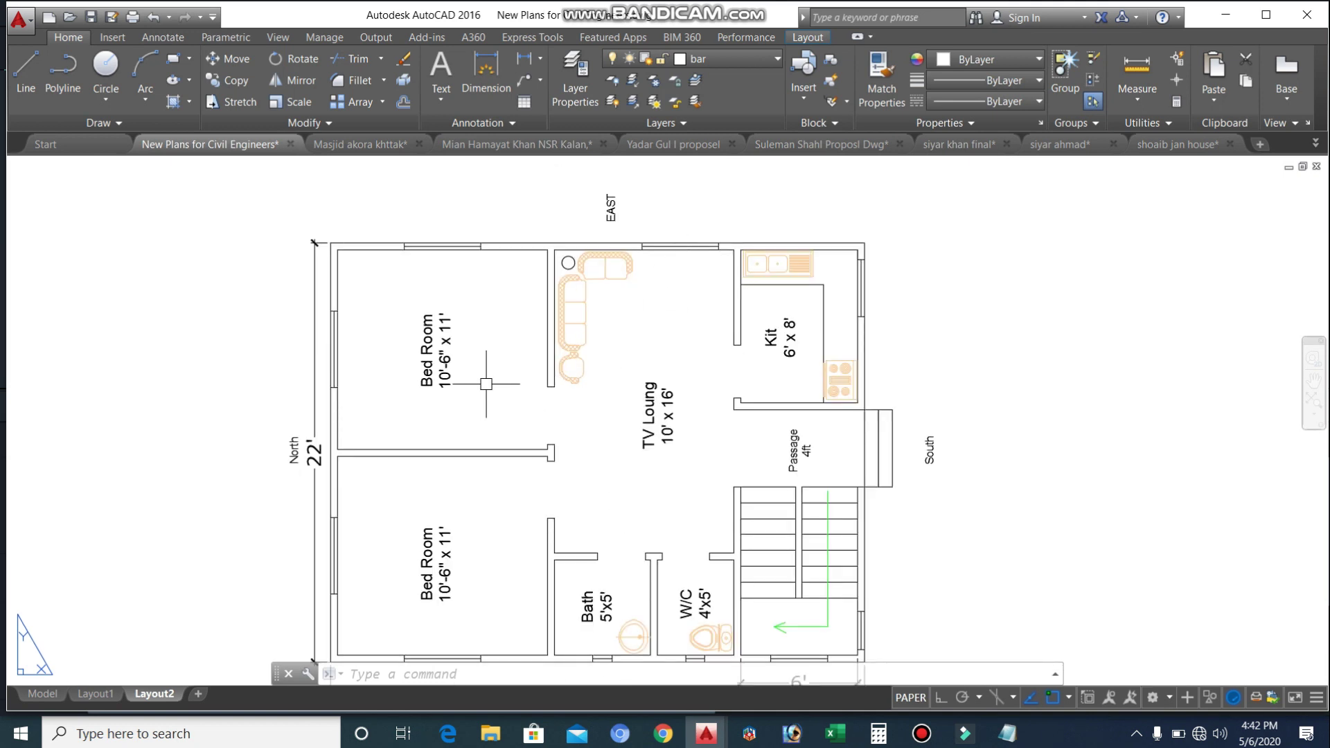
pyautogui.scroll(2, 405, 384)
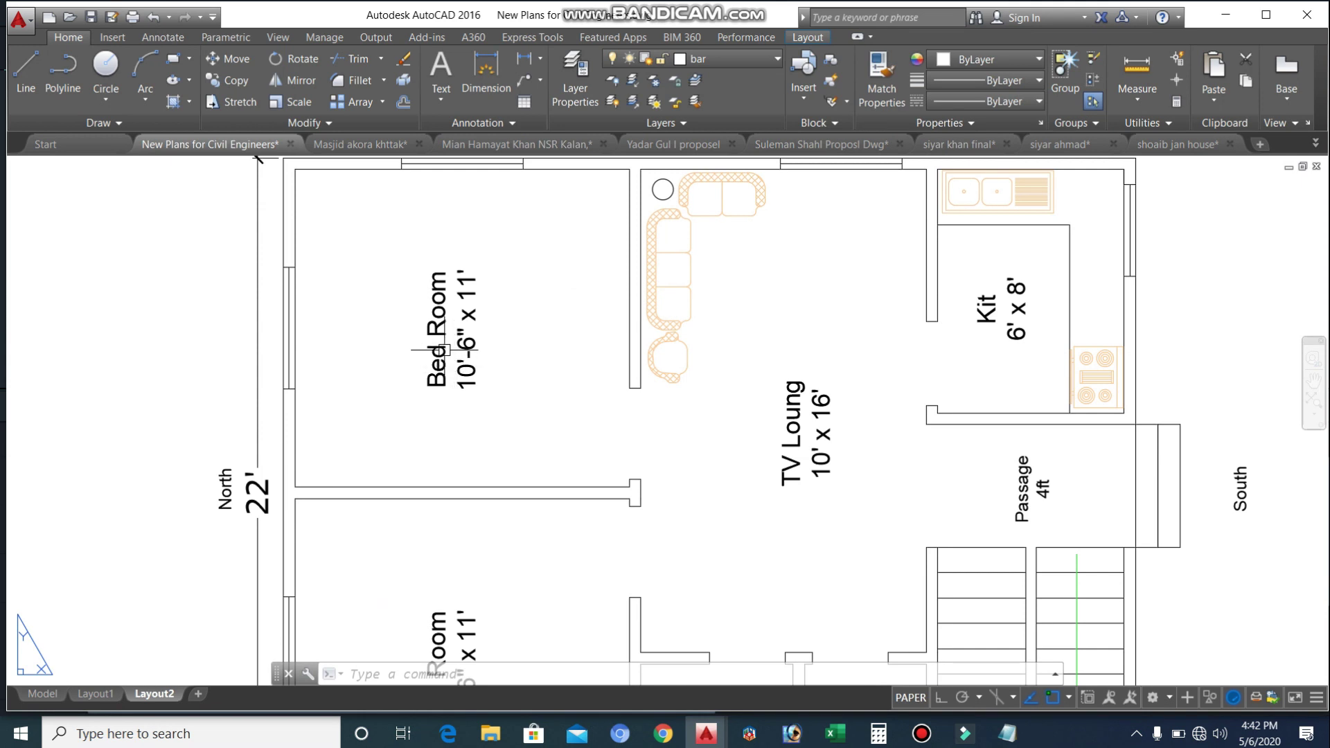
pyautogui.scroll(-2, 547, 332)
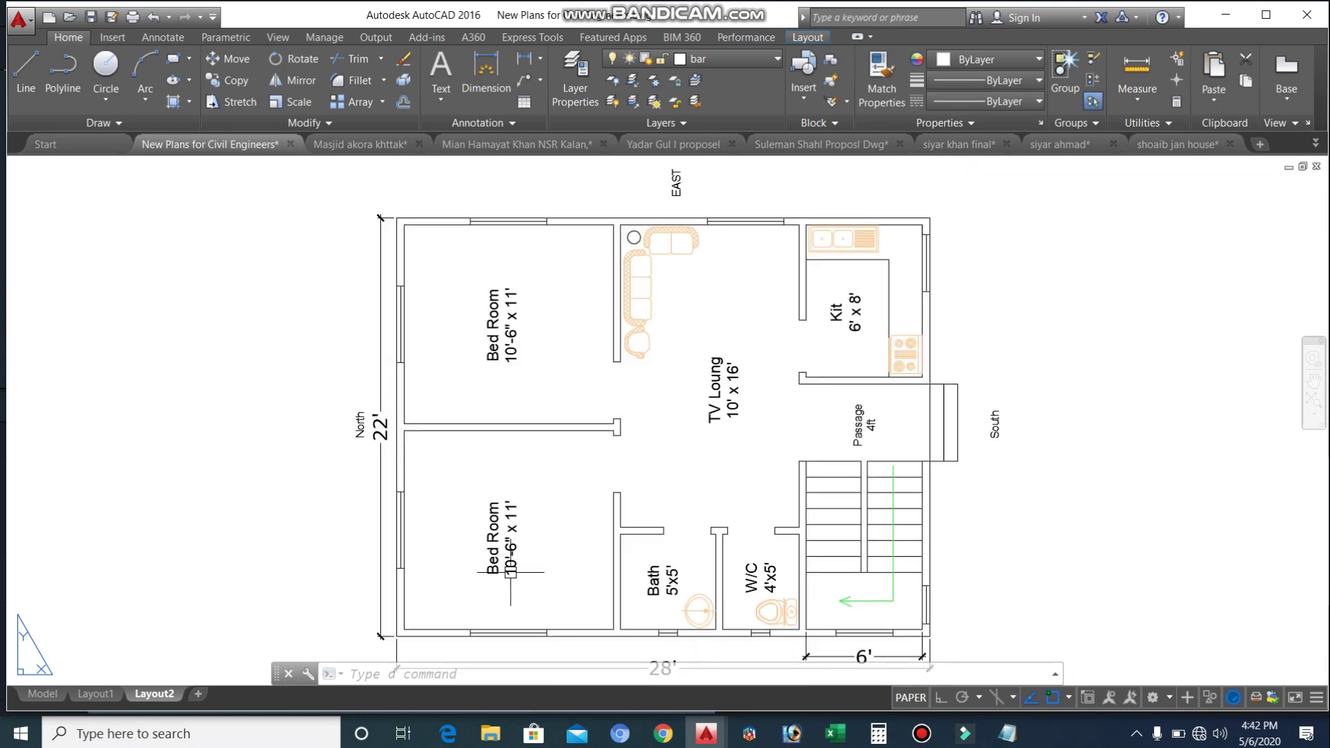
pyautogui.scroll(2, 511, 573)
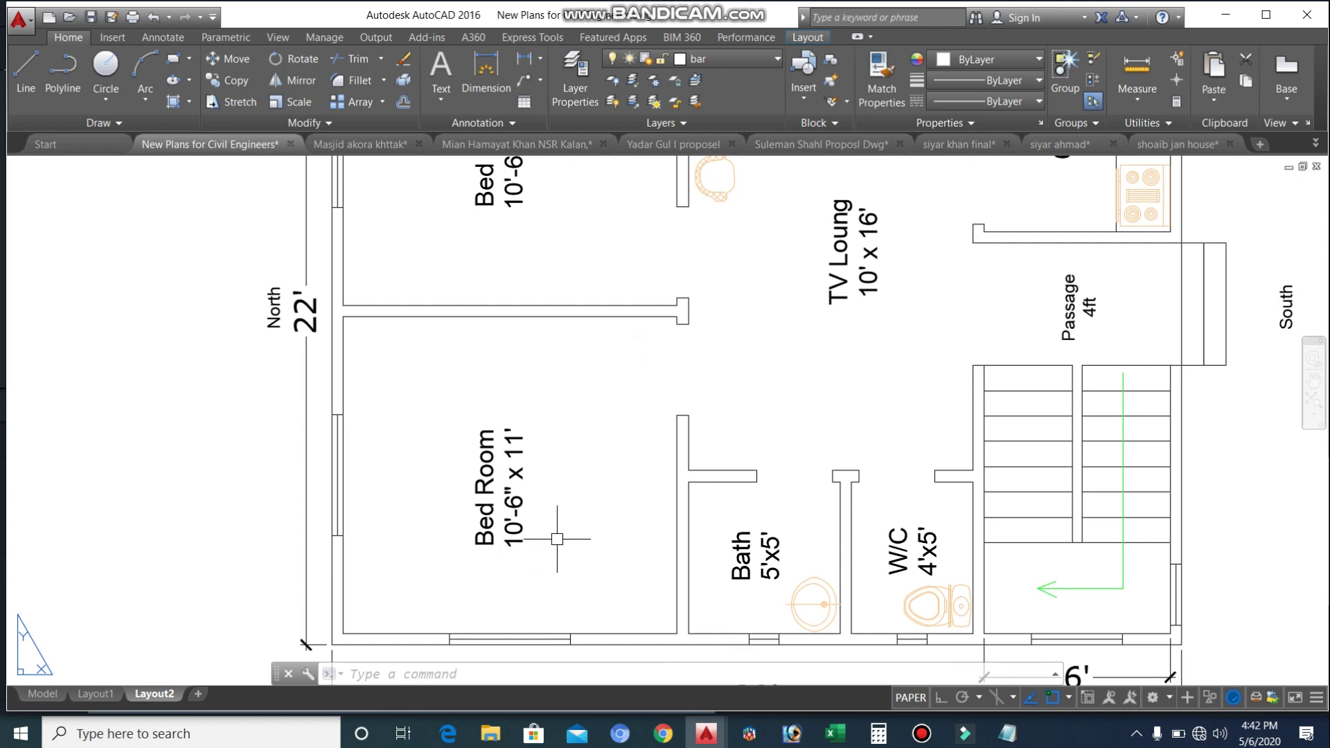
pyautogui.scroll(-2, 558, 539)
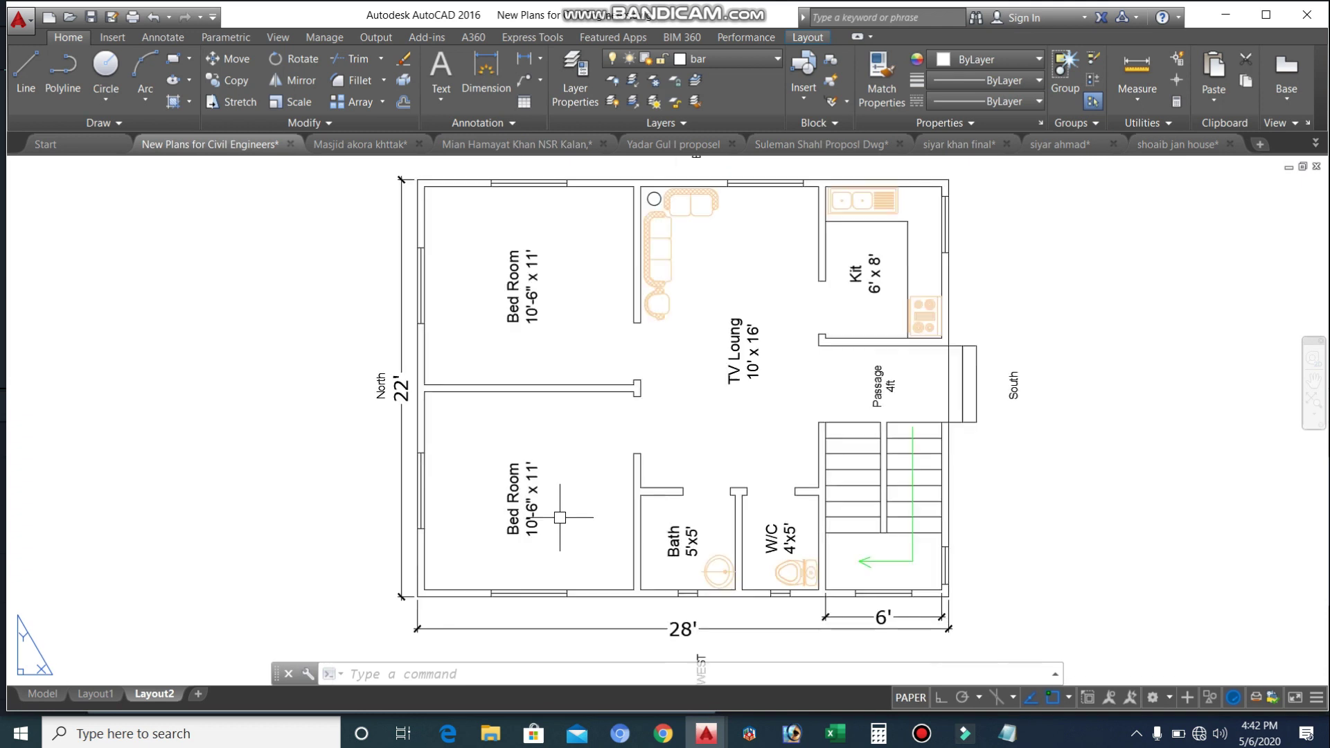
pyautogui.scroll(3, 528, 592)
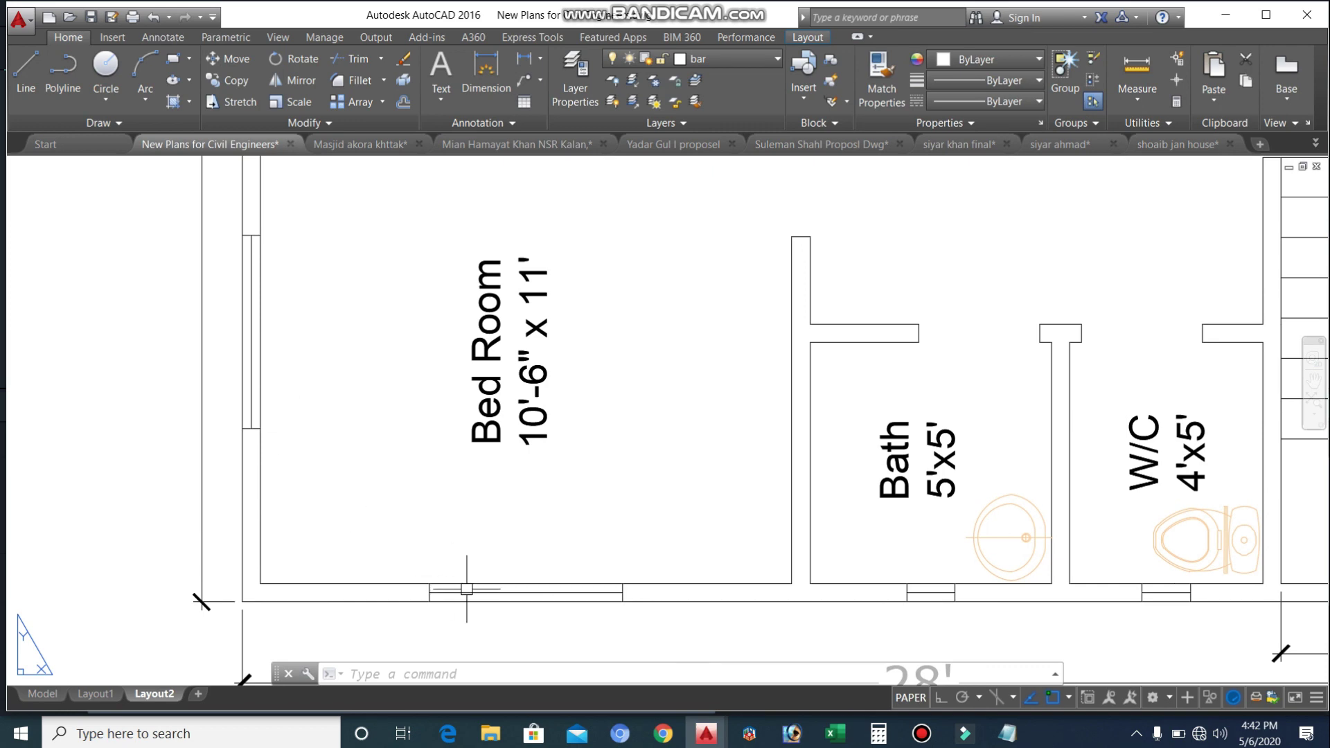
pyautogui.scroll(-3, 460, 582)
pyautogui.scroll(3, 451, 511)
pyautogui.scroll(2, 505, 534)
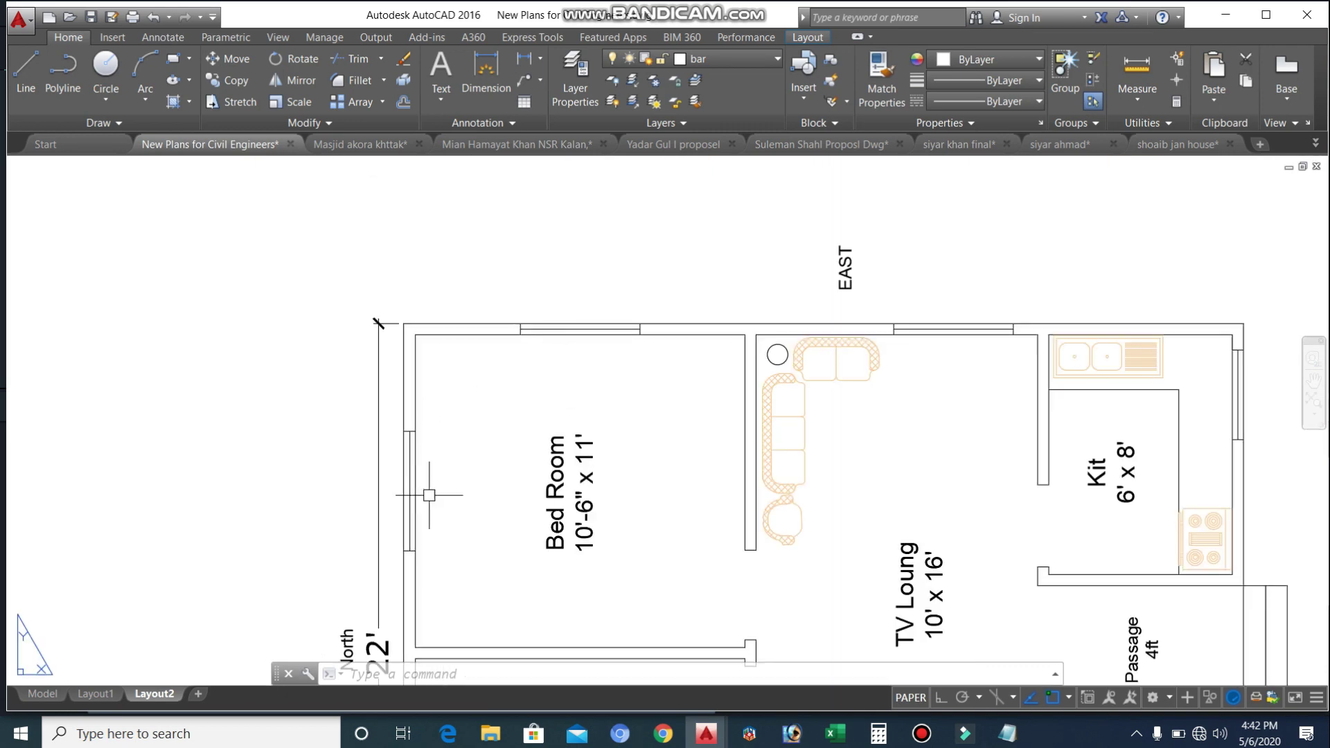
pyautogui.scroll(-3, 663, 305)
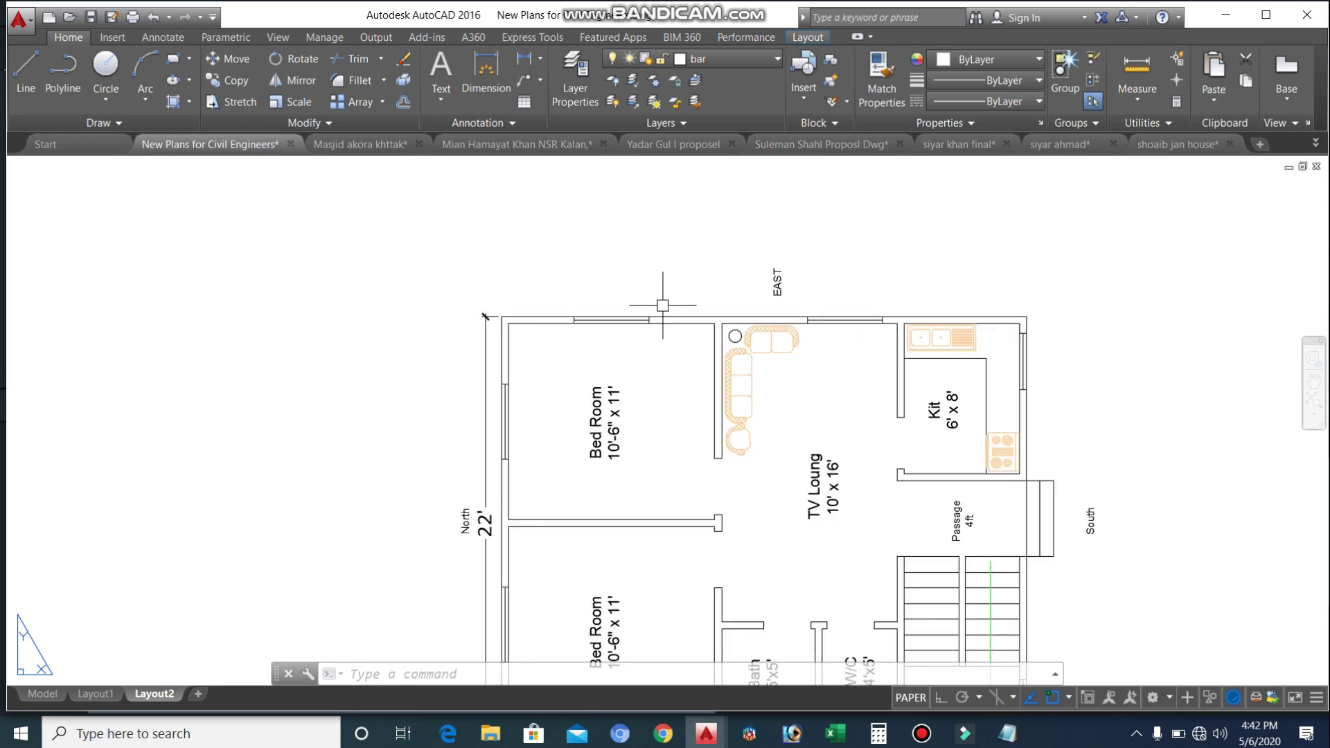
pyautogui.scroll(5, 736, 551)
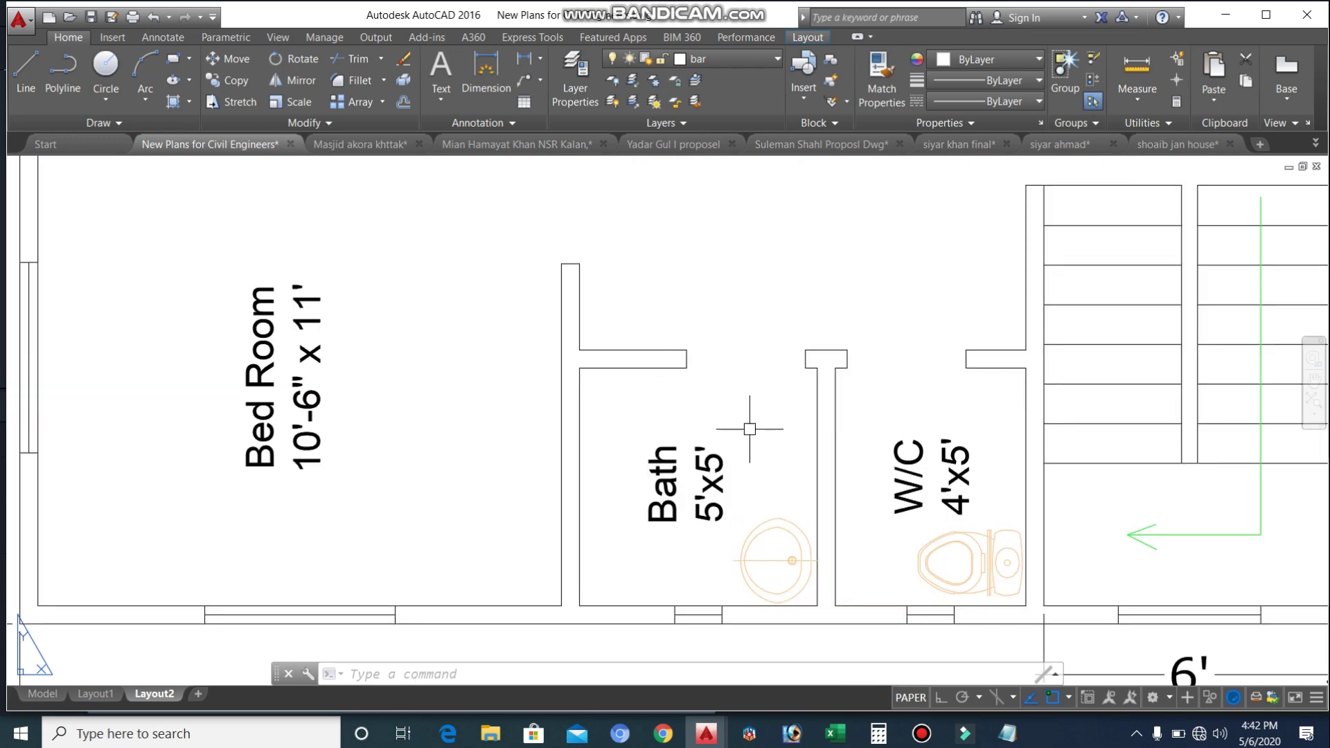
pyautogui.scroll(-4, 572, 542)
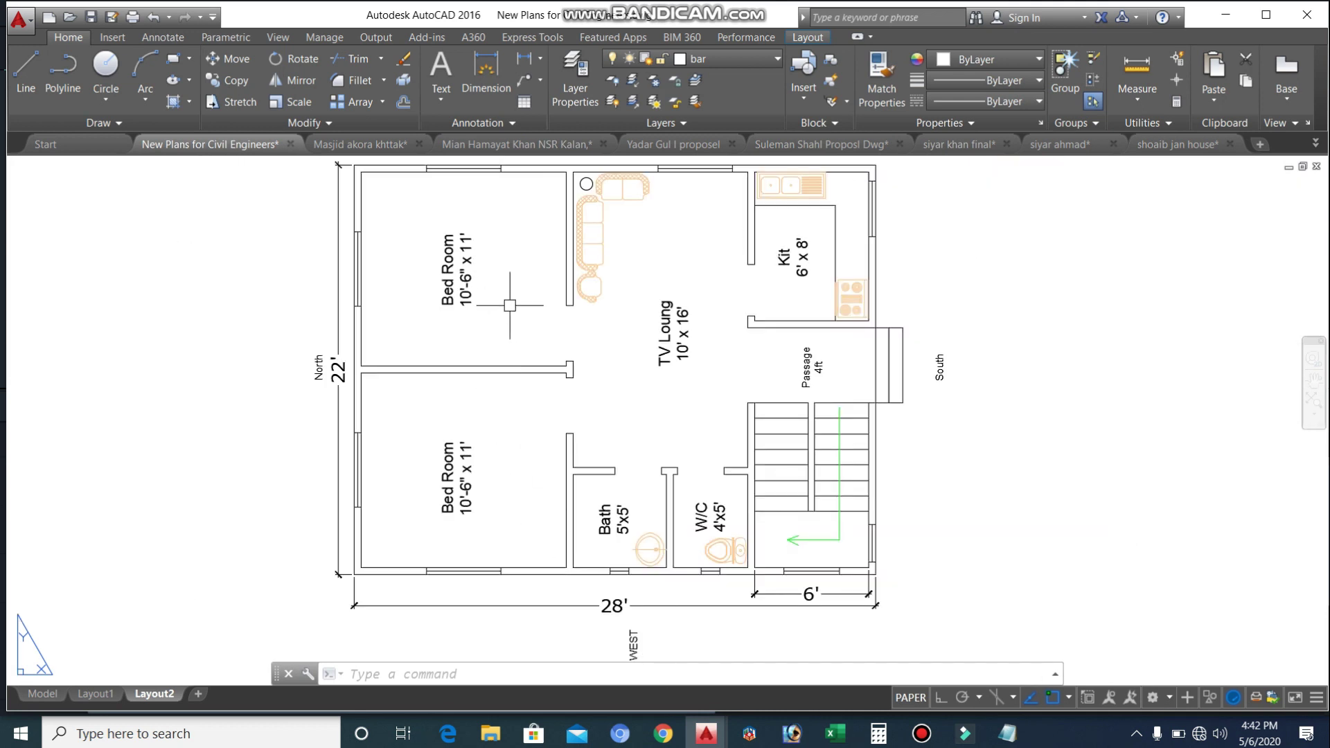
pyautogui.scroll(2, 610, 530)
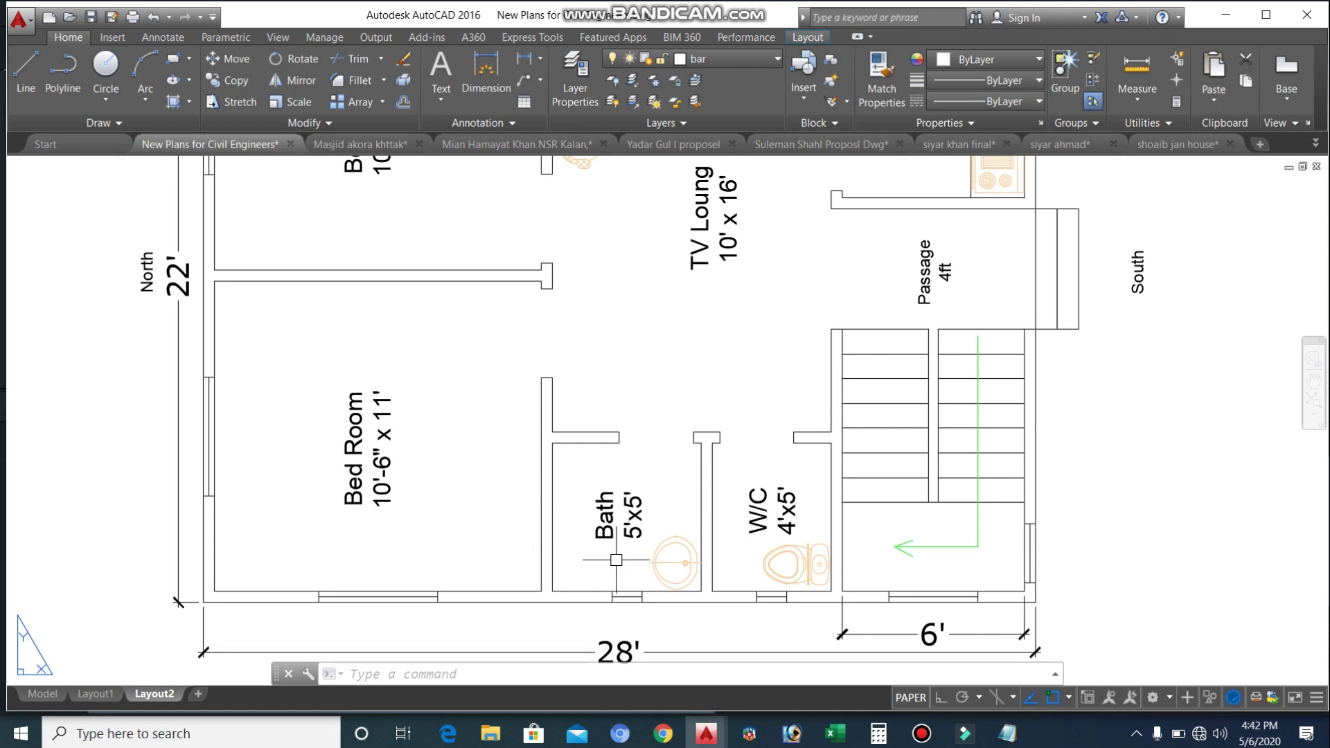
pyautogui.scroll(2, 634, 562)
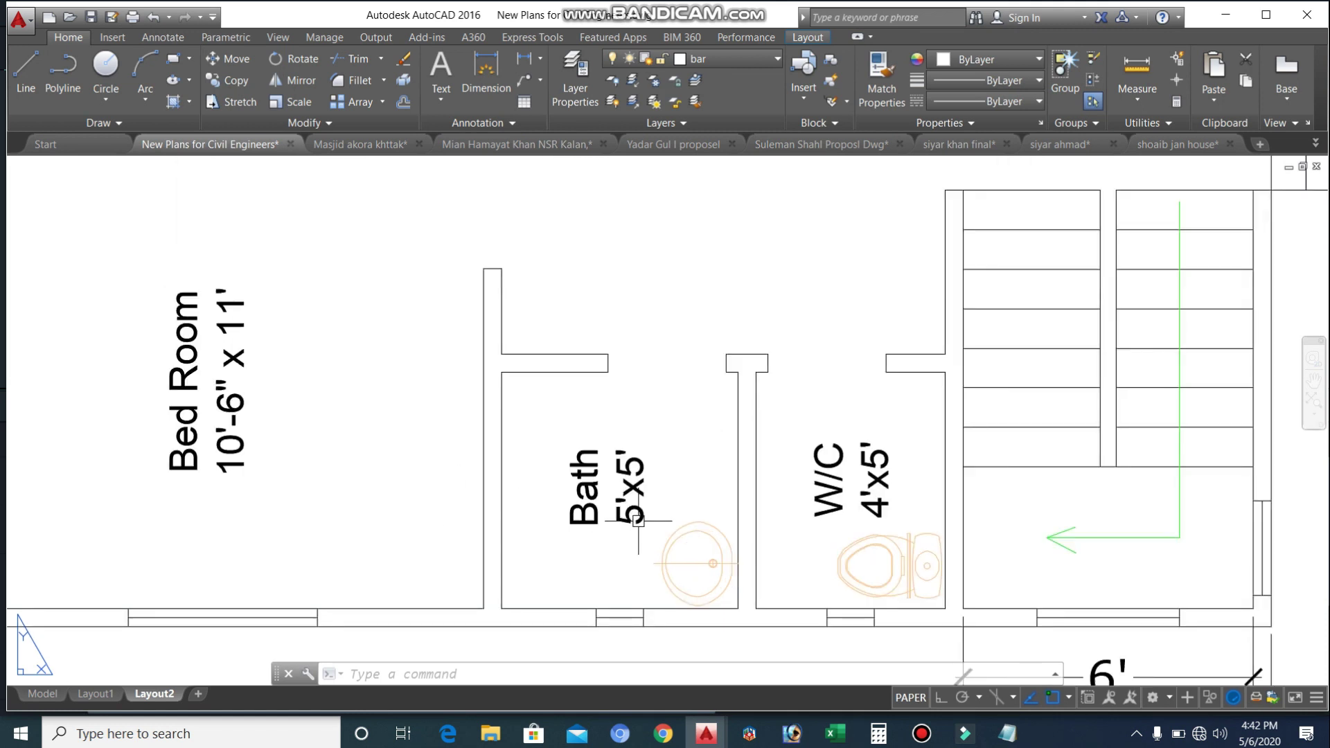
pyautogui.scroll(2, 635, 598)
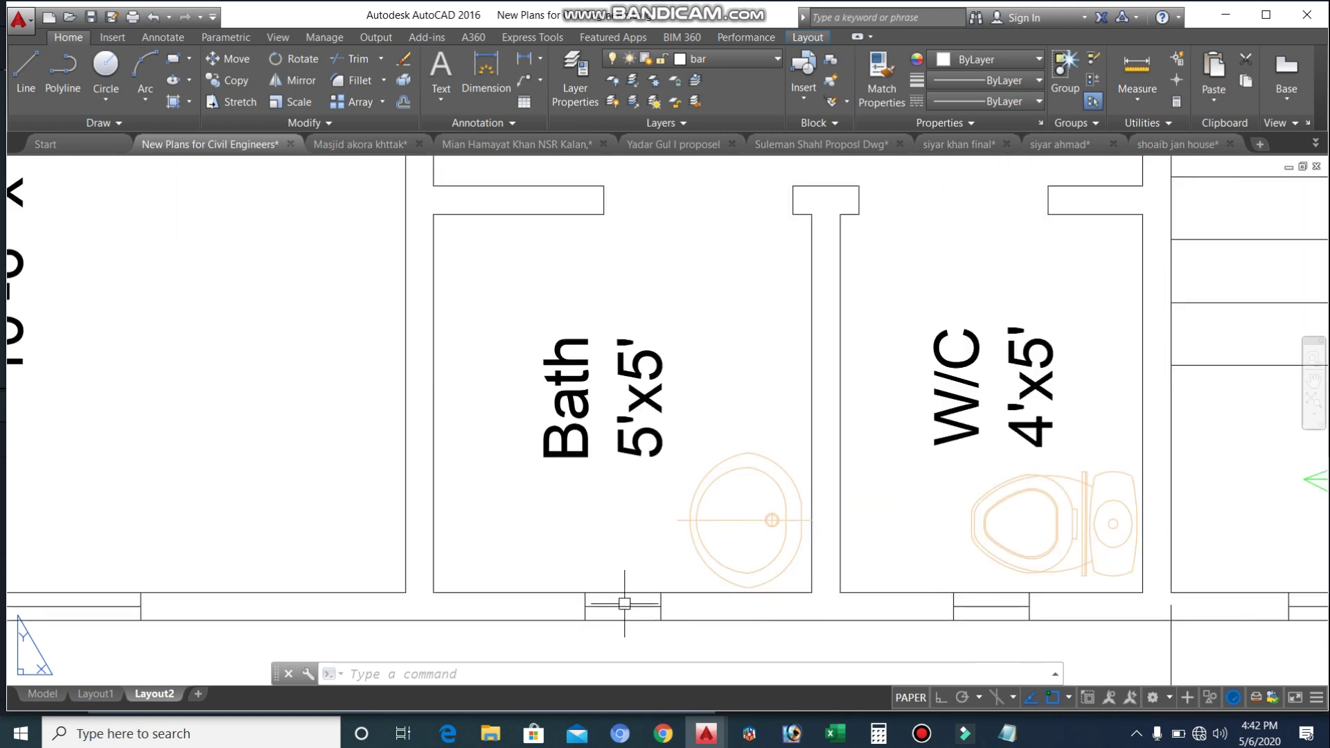
pyautogui.scroll(-2, 611, 567)
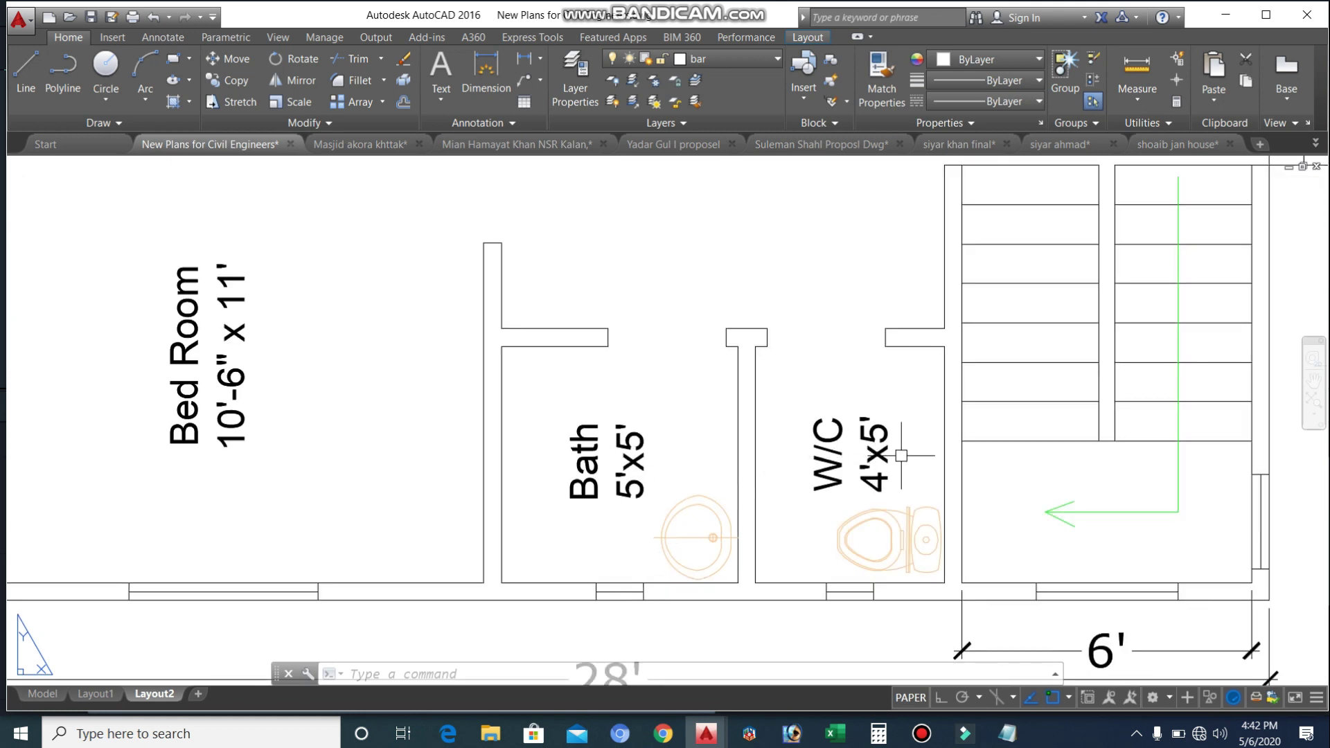
pyautogui.scroll(2, 940, 477)
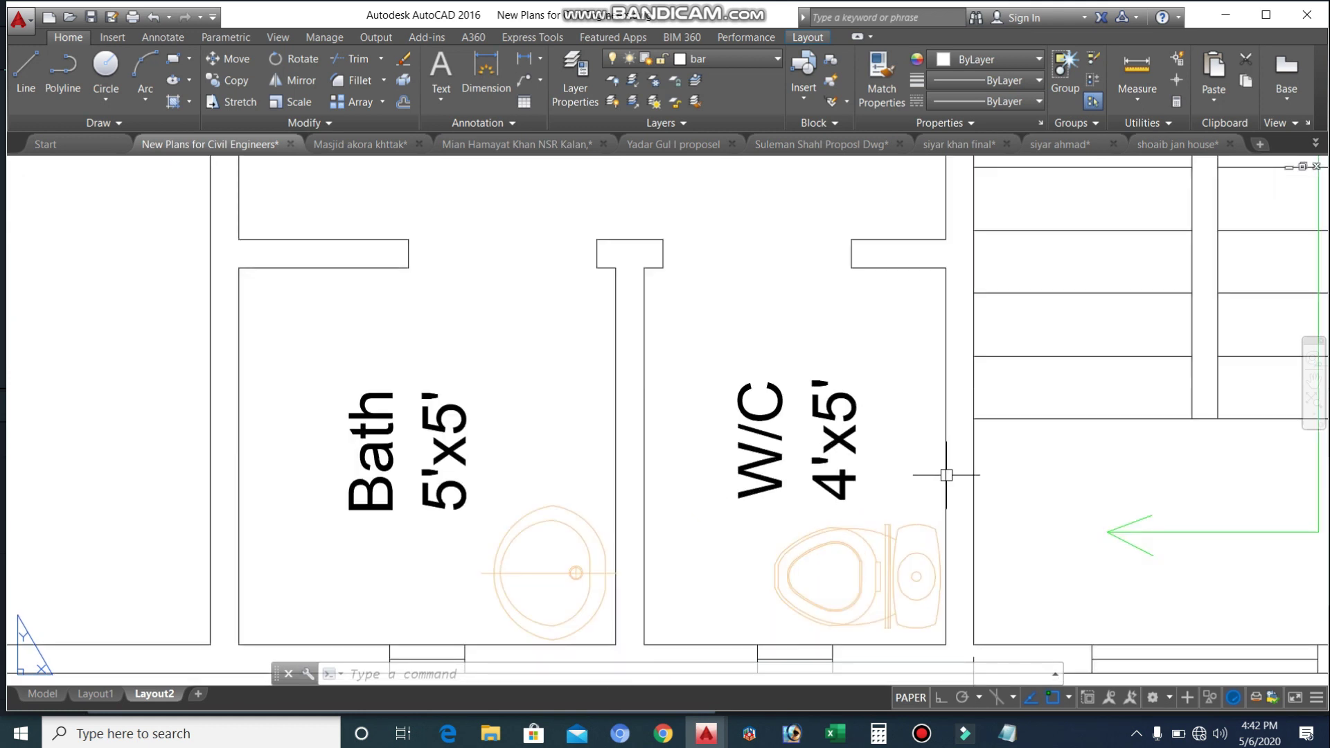
pyautogui.scroll(-2, 832, 429)
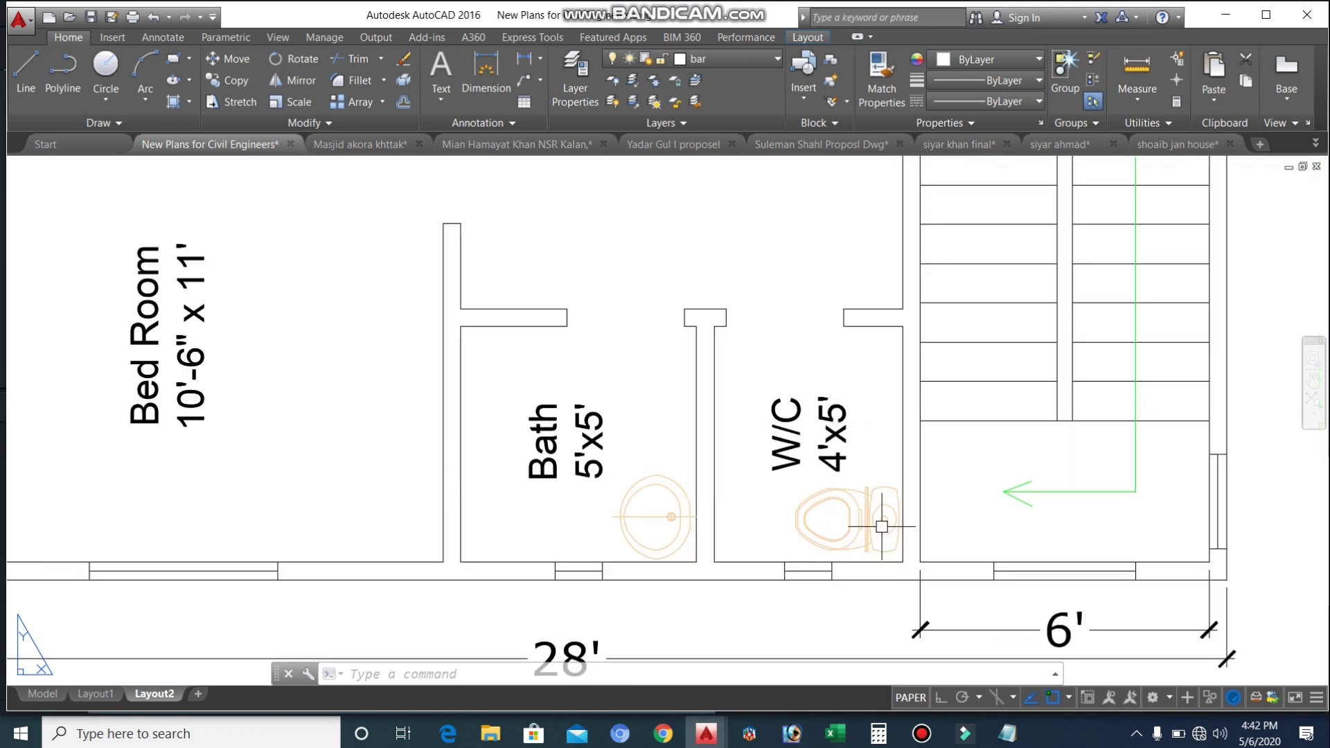
pyautogui.scroll(2, 877, 562)
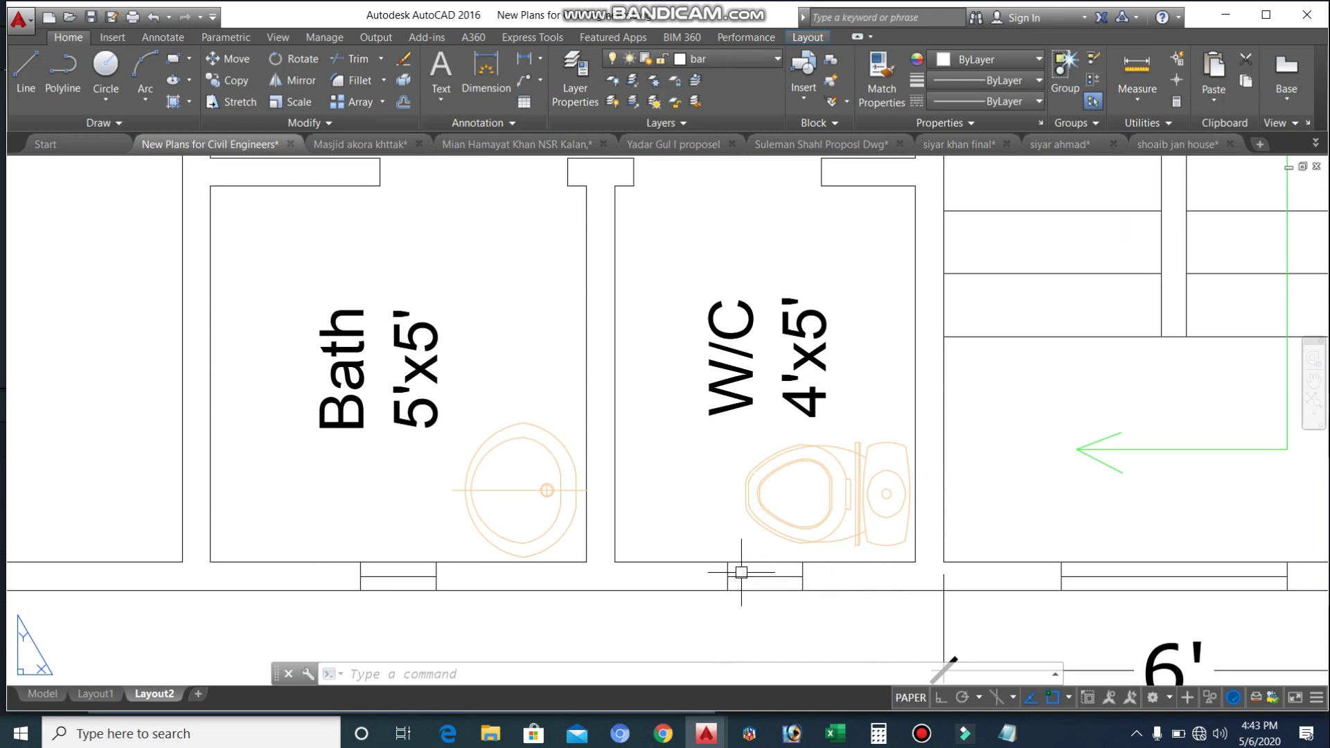
pyautogui.scroll(-6, 732, 568)
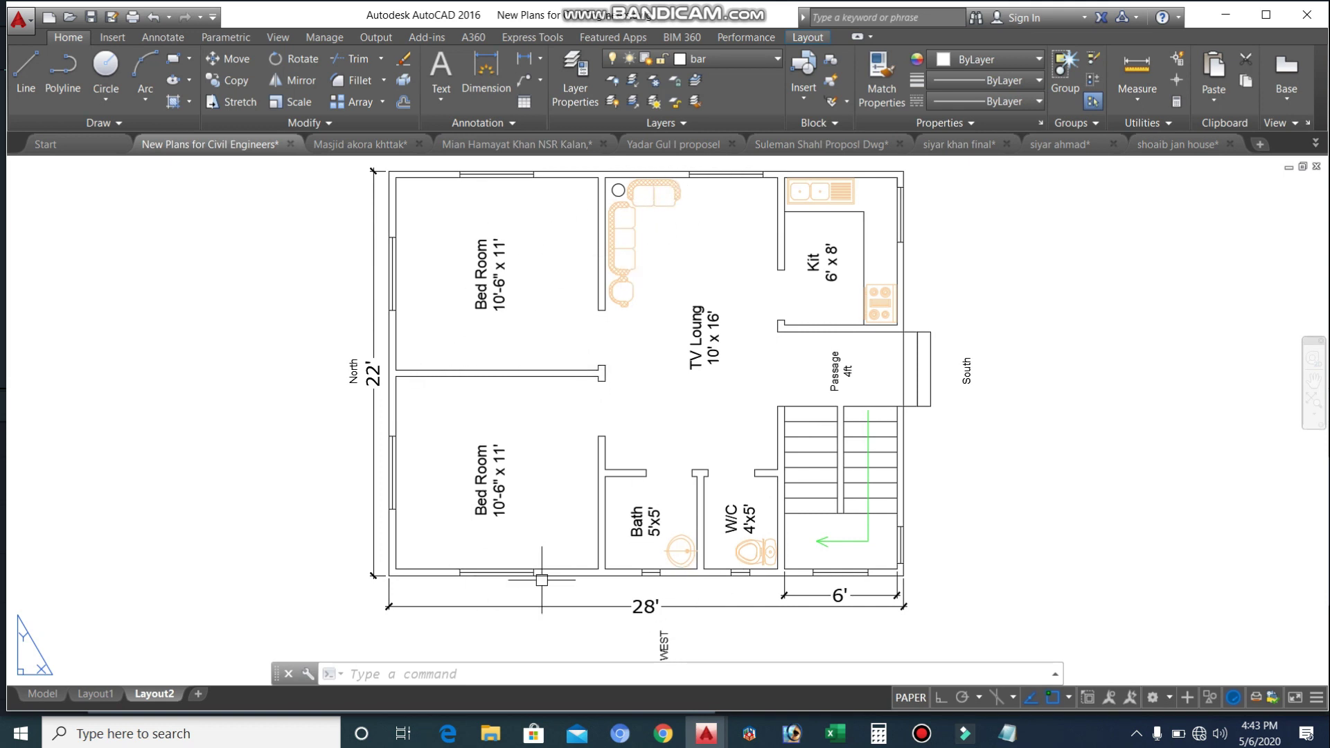
pyautogui.scroll(-2, 565, 242)
pyautogui.scroll(4, 589, 186)
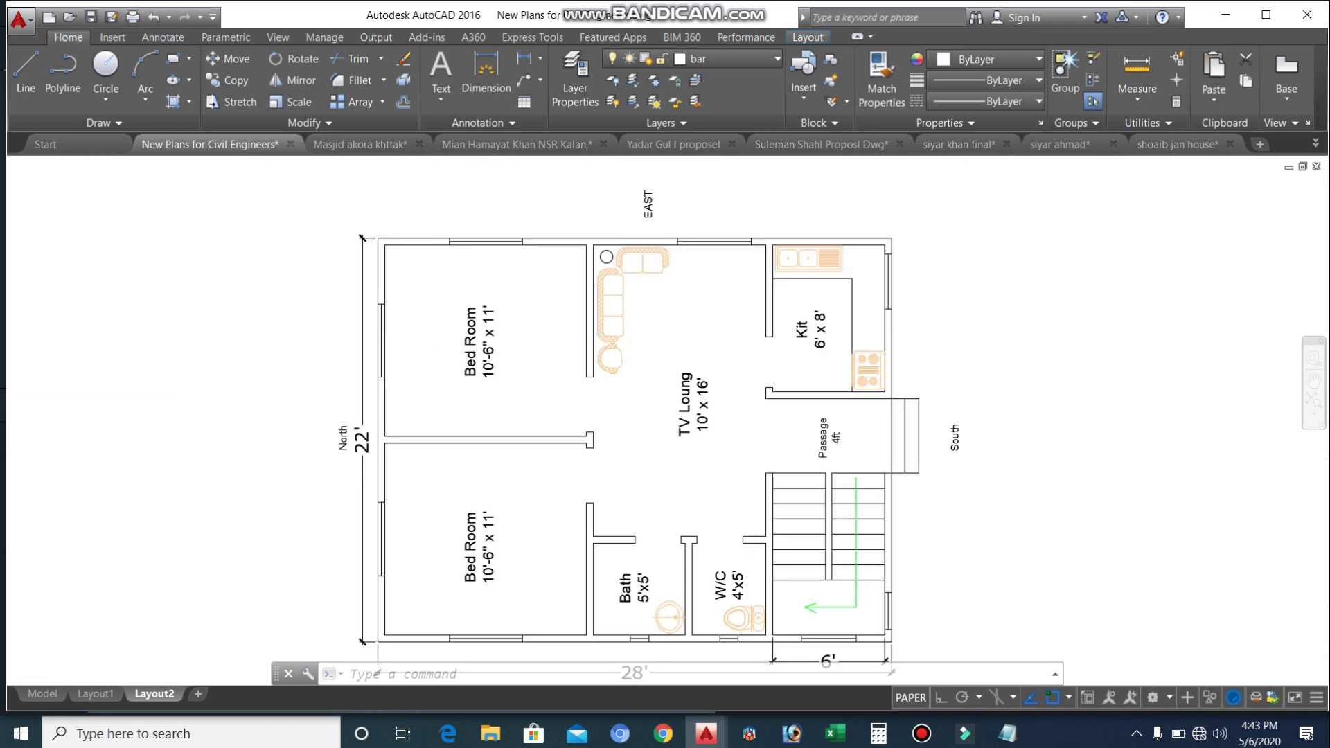
pyautogui.scroll(-3, 386, 430)
pyautogui.scroll(3, 476, 409)
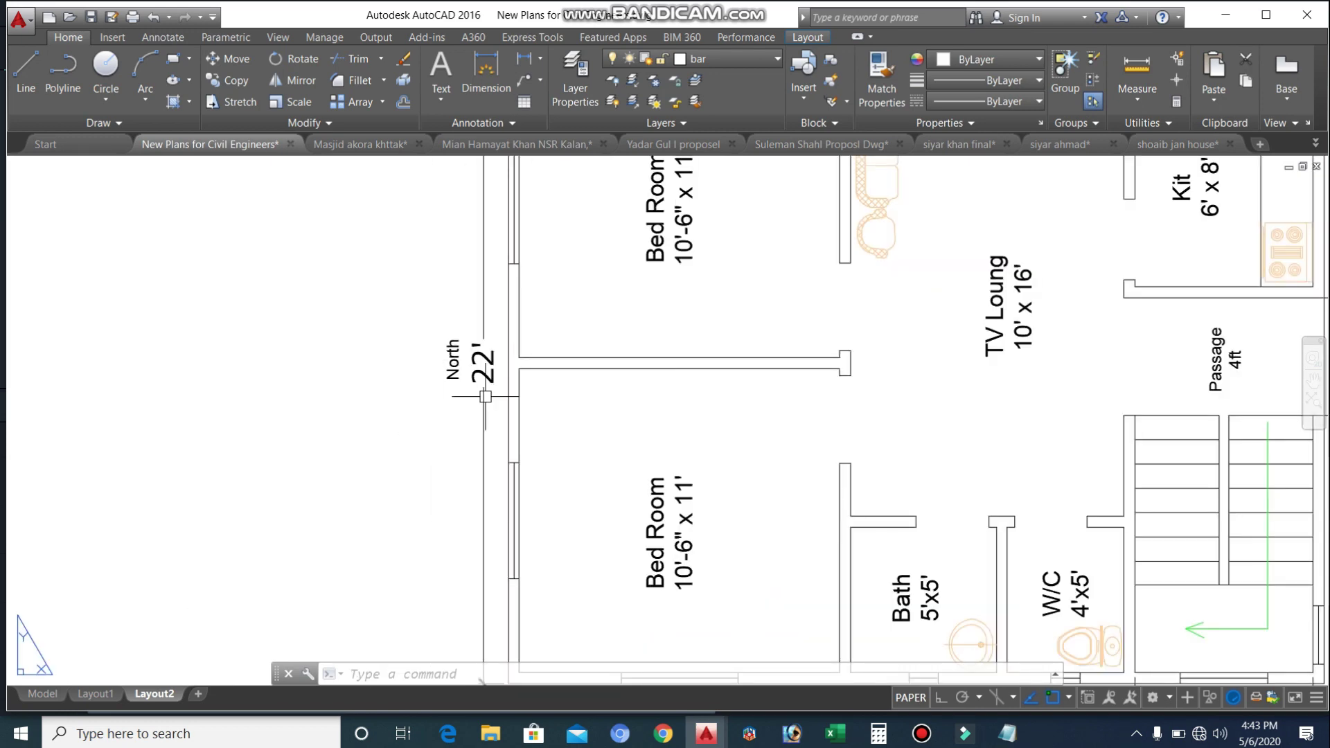
pyautogui.scroll(-3, 485, 404)
pyautogui.scroll(3, 870, 620)
pyautogui.scroll(2, 870, 620)
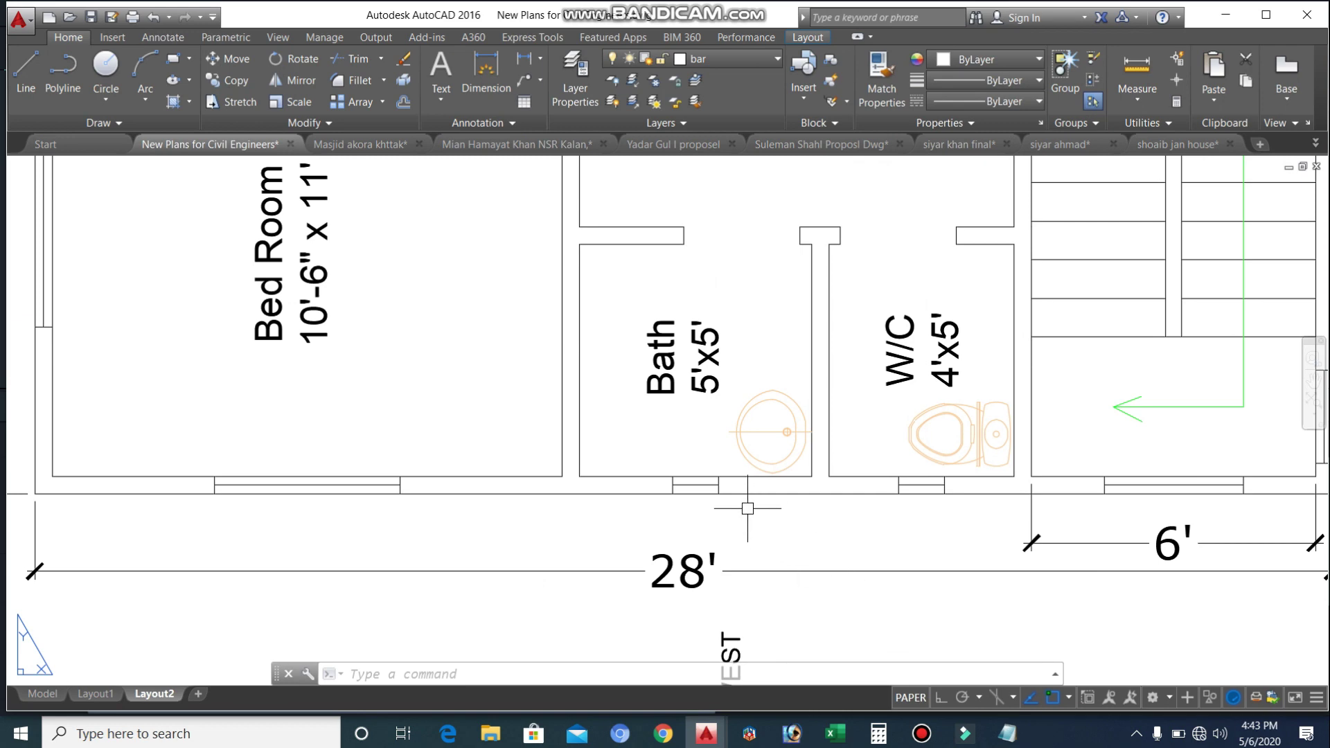
pyautogui.scroll(-2, 742, 516)
pyautogui.scroll(-1, 775, 559)
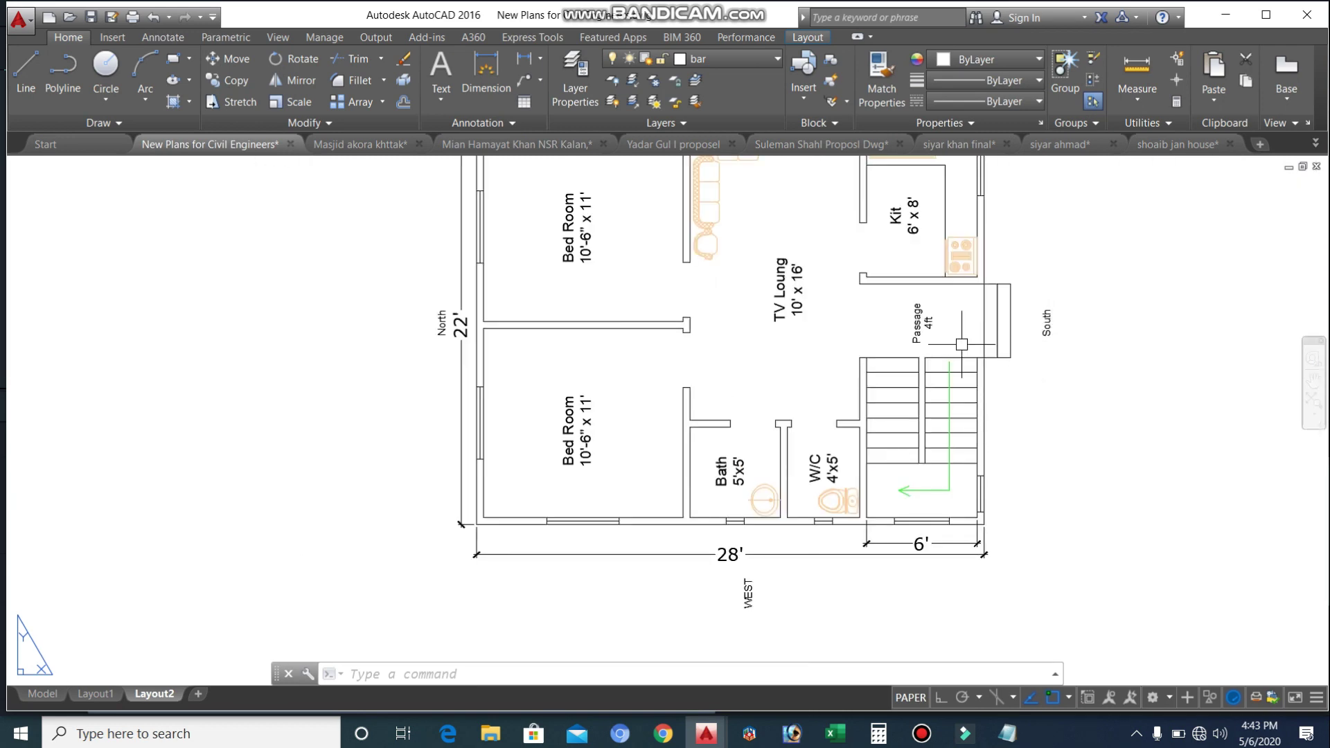
pyautogui.scroll(2, 776, 559)
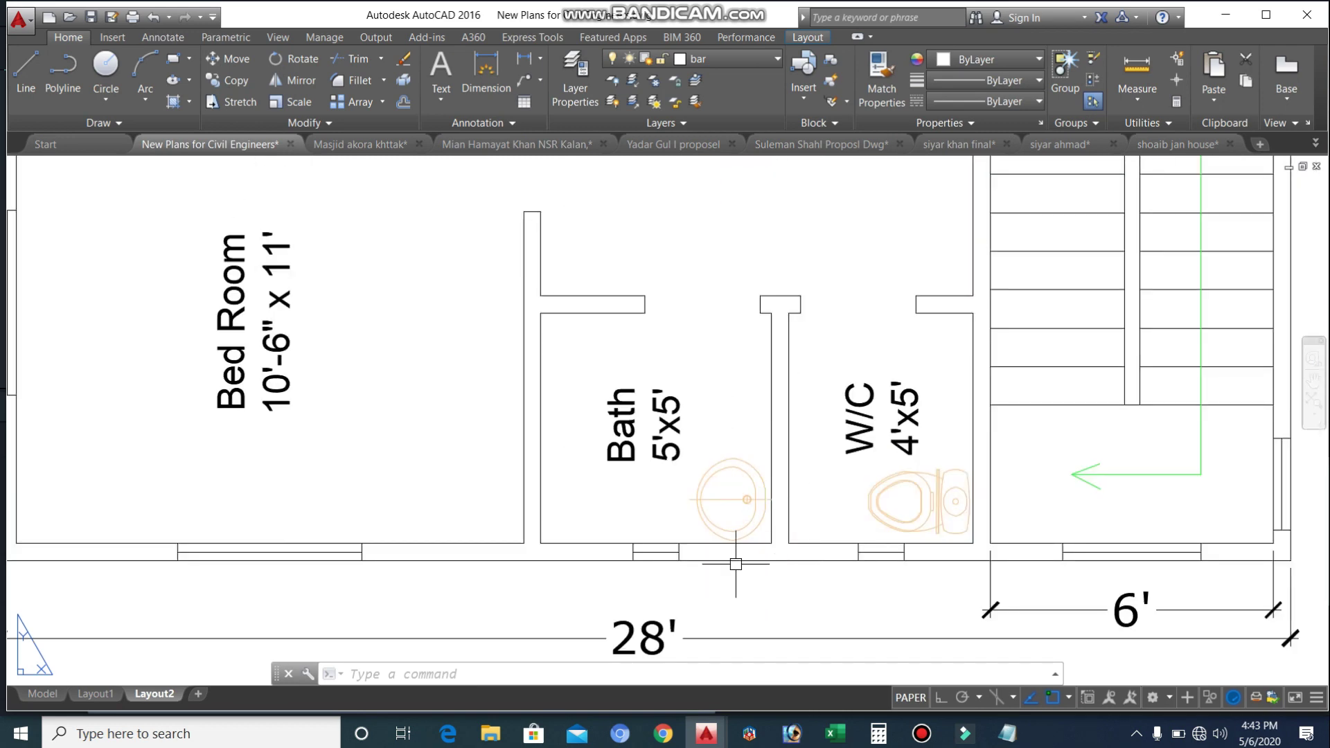
pyautogui.scroll(-1, 736, 564)
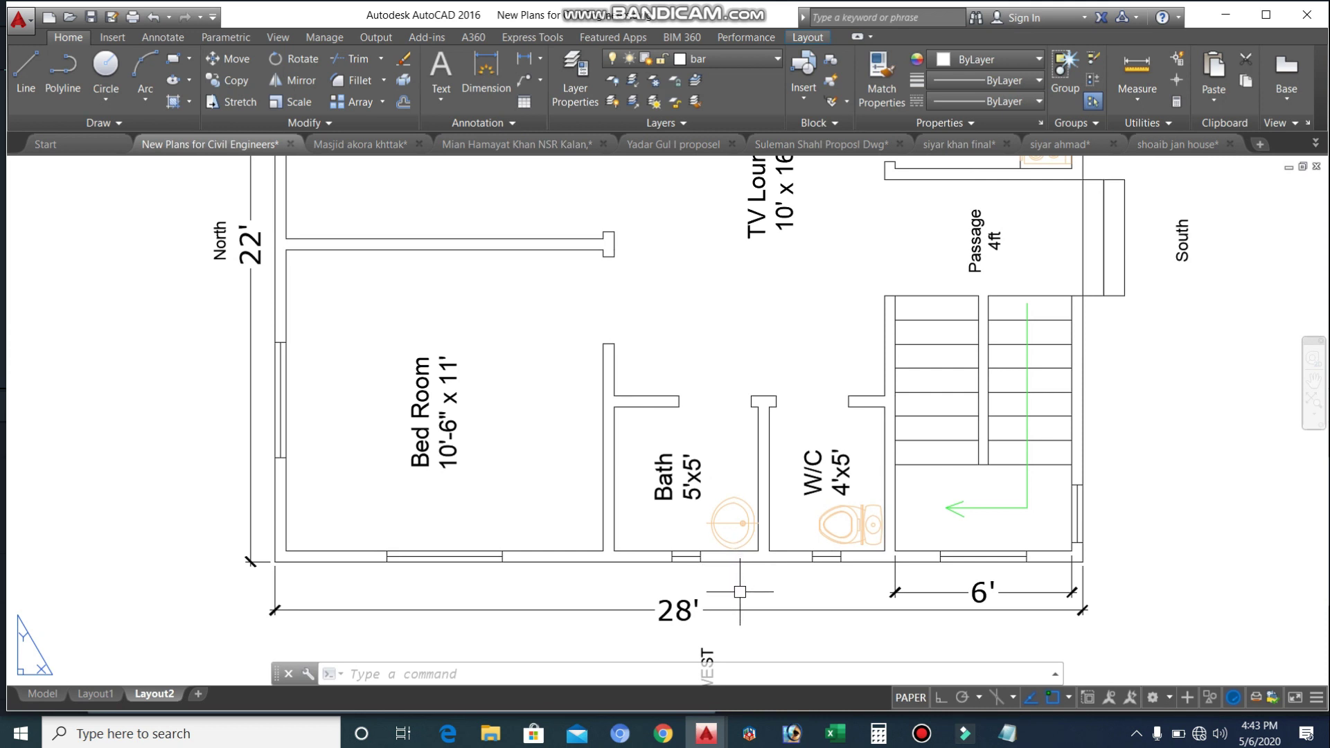
pyautogui.scroll(-2, 703, 575)
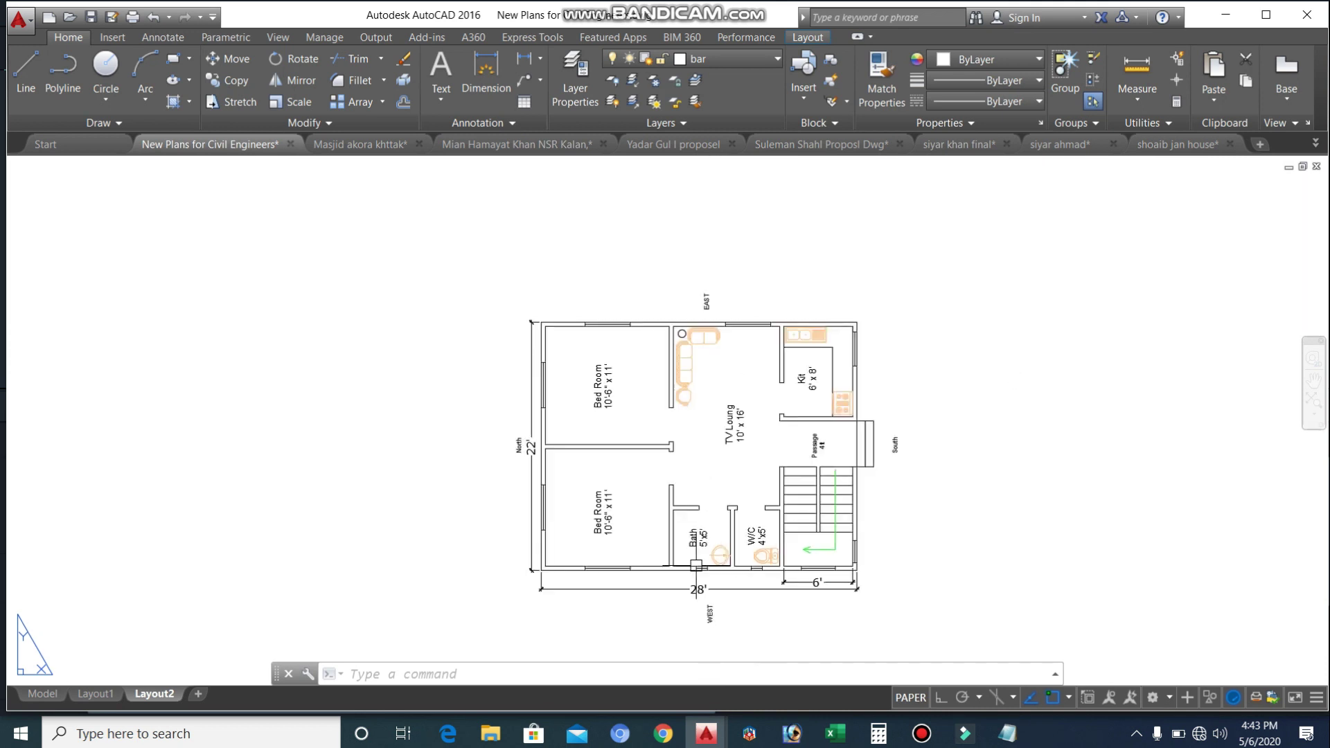
pyautogui.scroll(2, 691, 485)
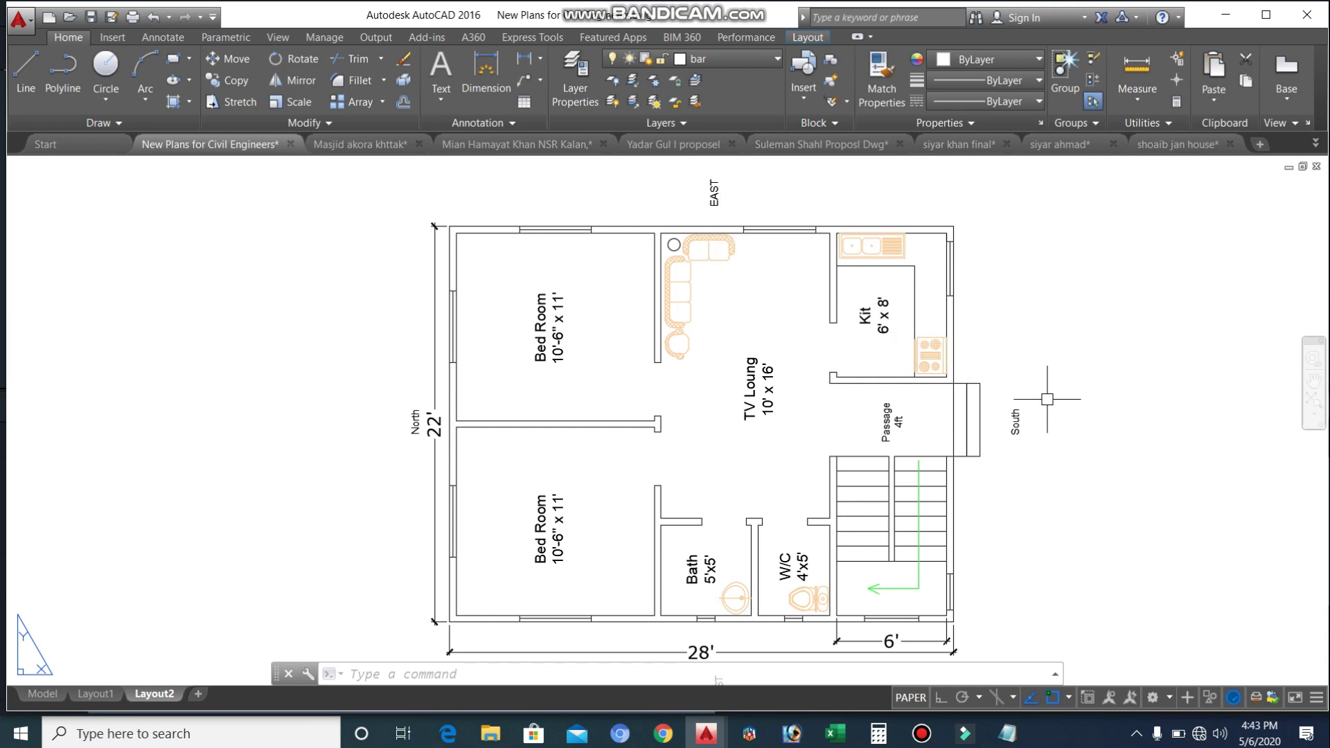
pyautogui.scroll(4, 1040, 412)
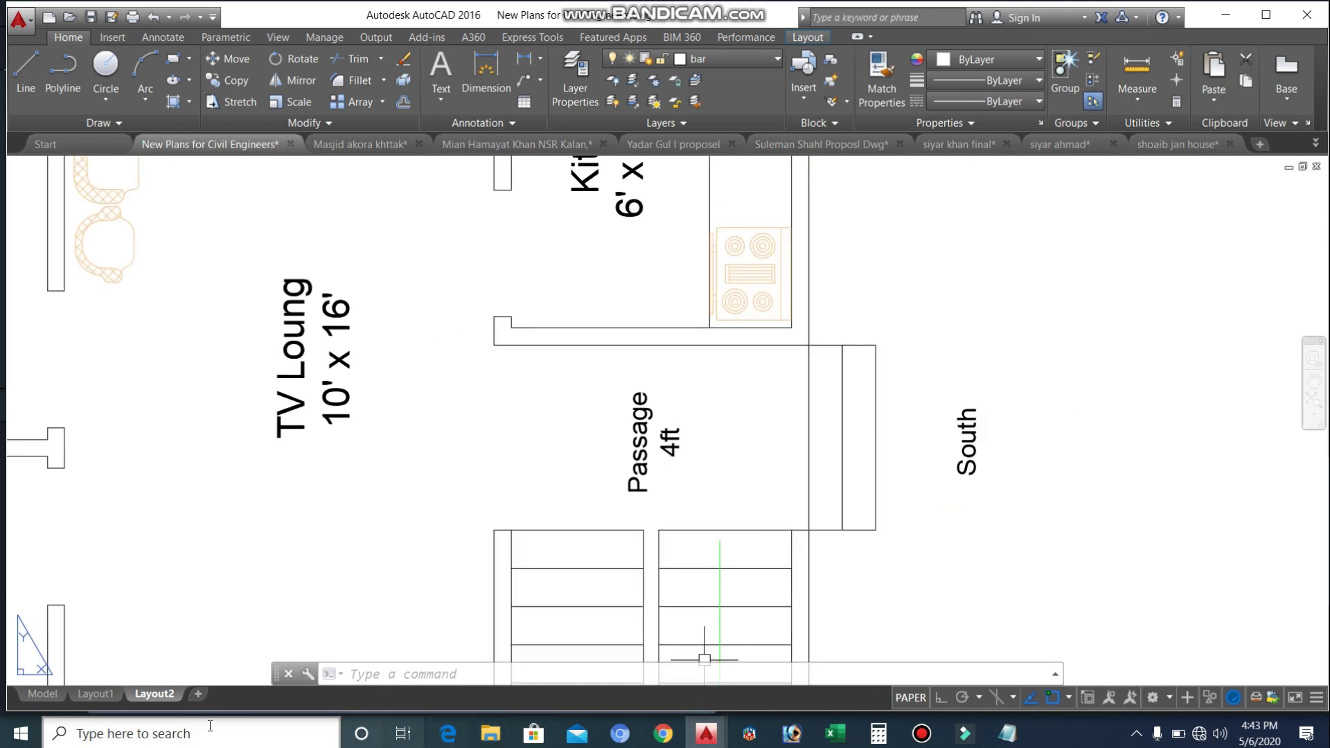
# - Switch to Model space, zoom around the 28' x 22' plan and clear any active command
pyautogui.click(42, 694)
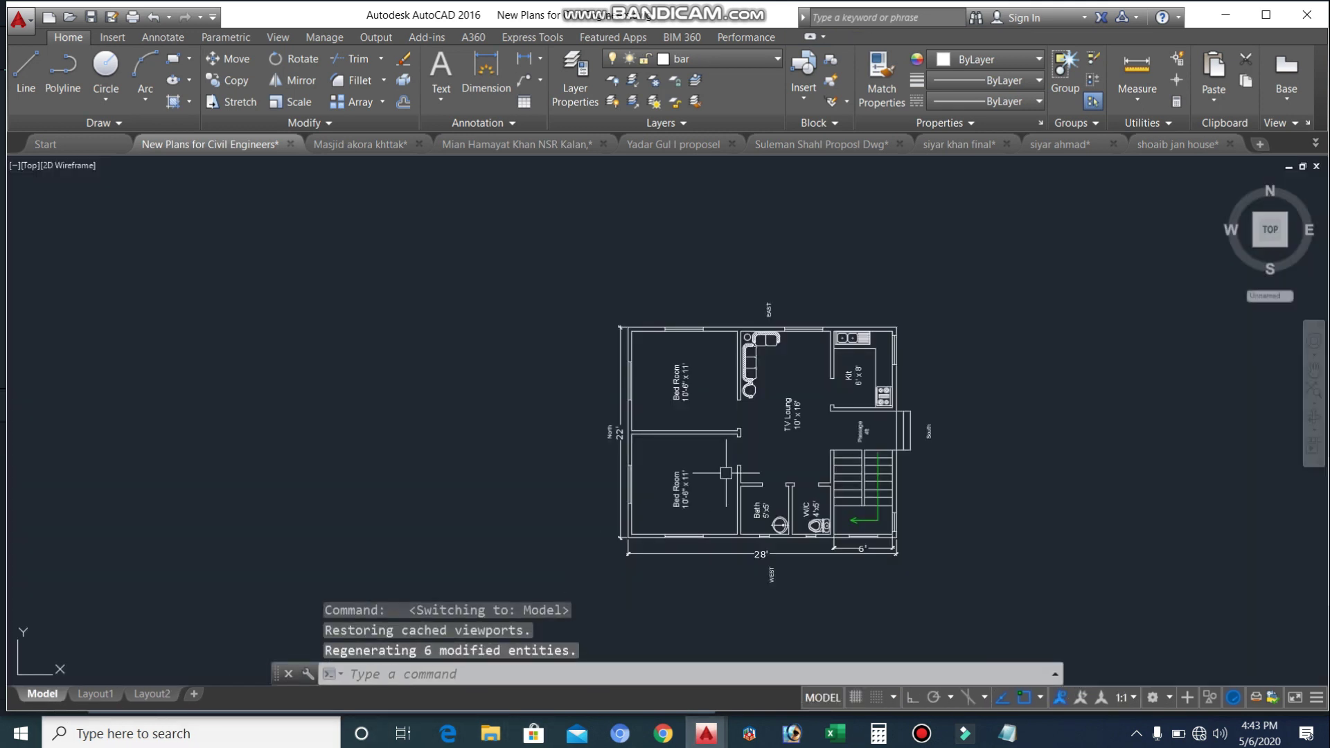
pyautogui.scroll(5, 726, 473)
pyautogui.scroll(-3, 700, 363)
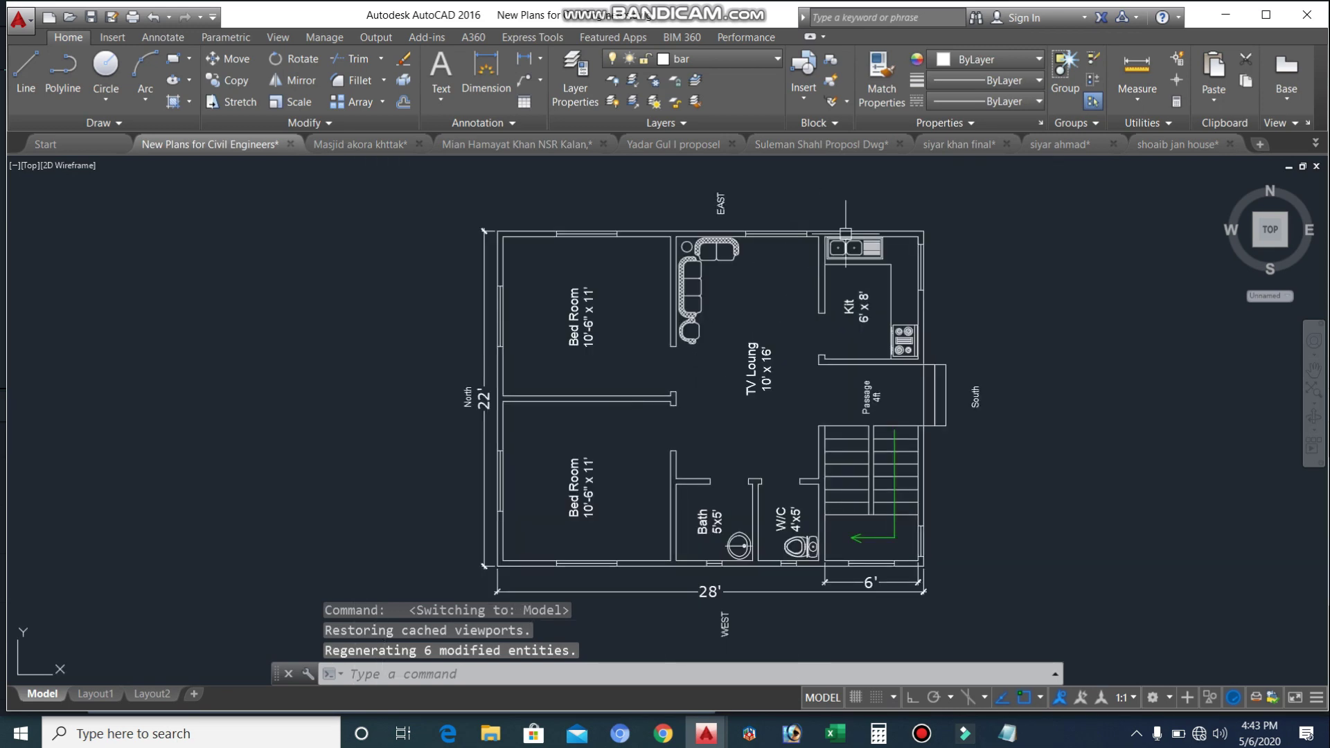
pyautogui.scroll(2, 804, 194)
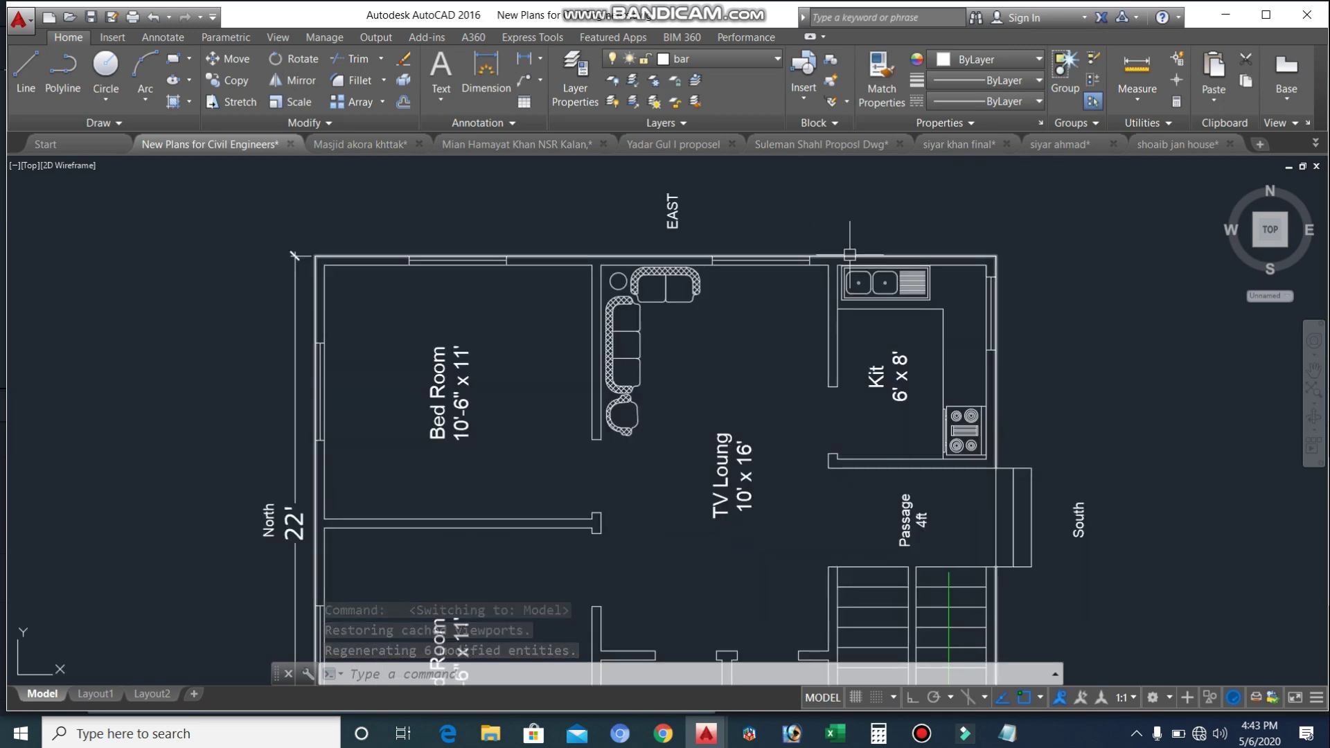
pyautogui.scroll(-2, 849, 254)
pyautogui.scroll(2, 782, 395)
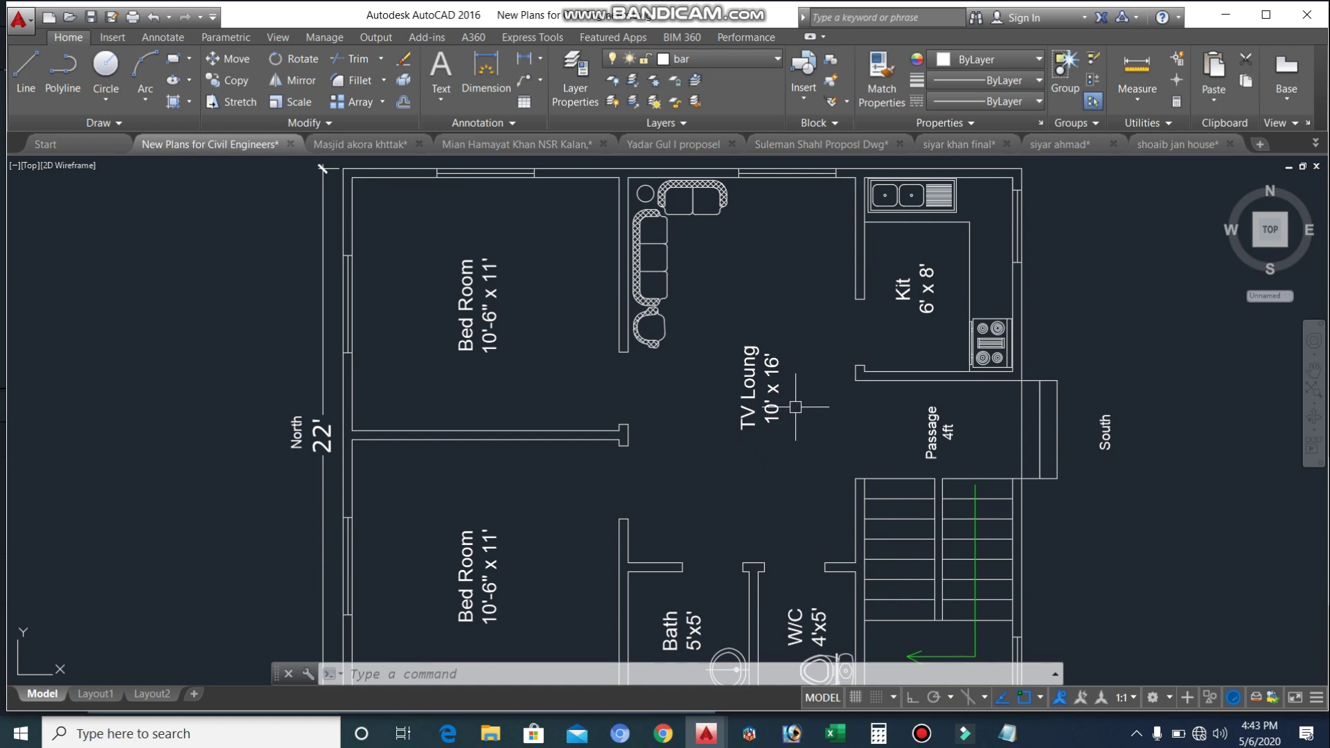
pyautogui.scroll(3, 795, 408)
pyautogui.scroll(-3, 758, 365)
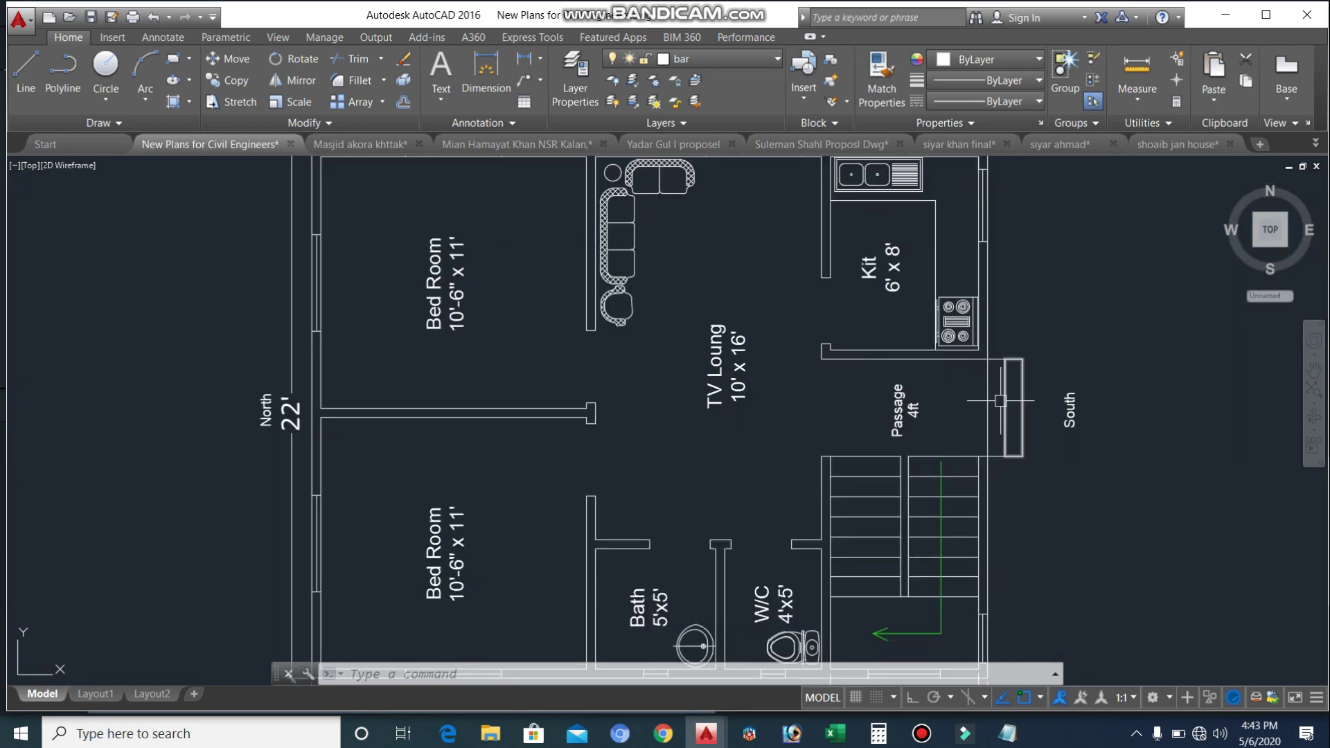
pyautogui.scroll(2, 1000, 401)
pyautogui.press('Escape')
pyautogui.press('Escape')
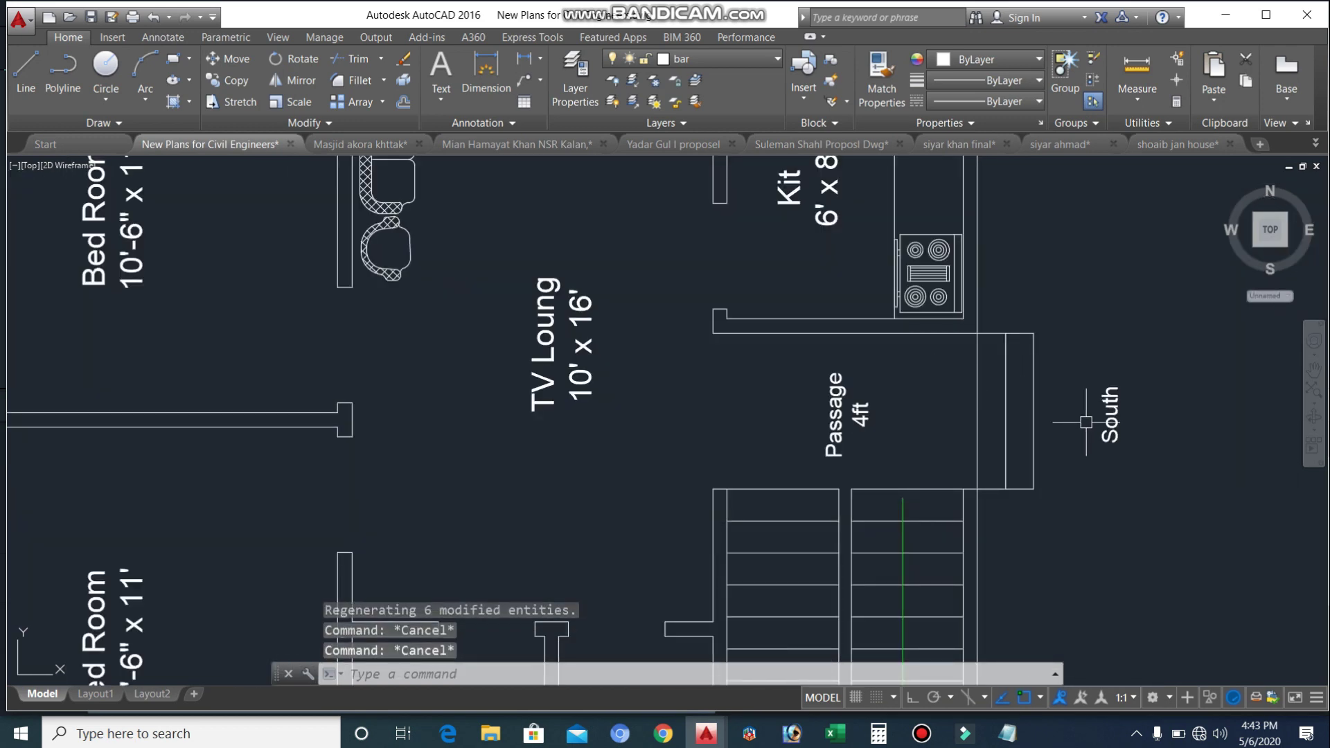
pyautogui.scroll(-3, 947, 370)
pyautogui.scroll(2, 820, 580)
pyautogui.scroll(-3, 811, 547)
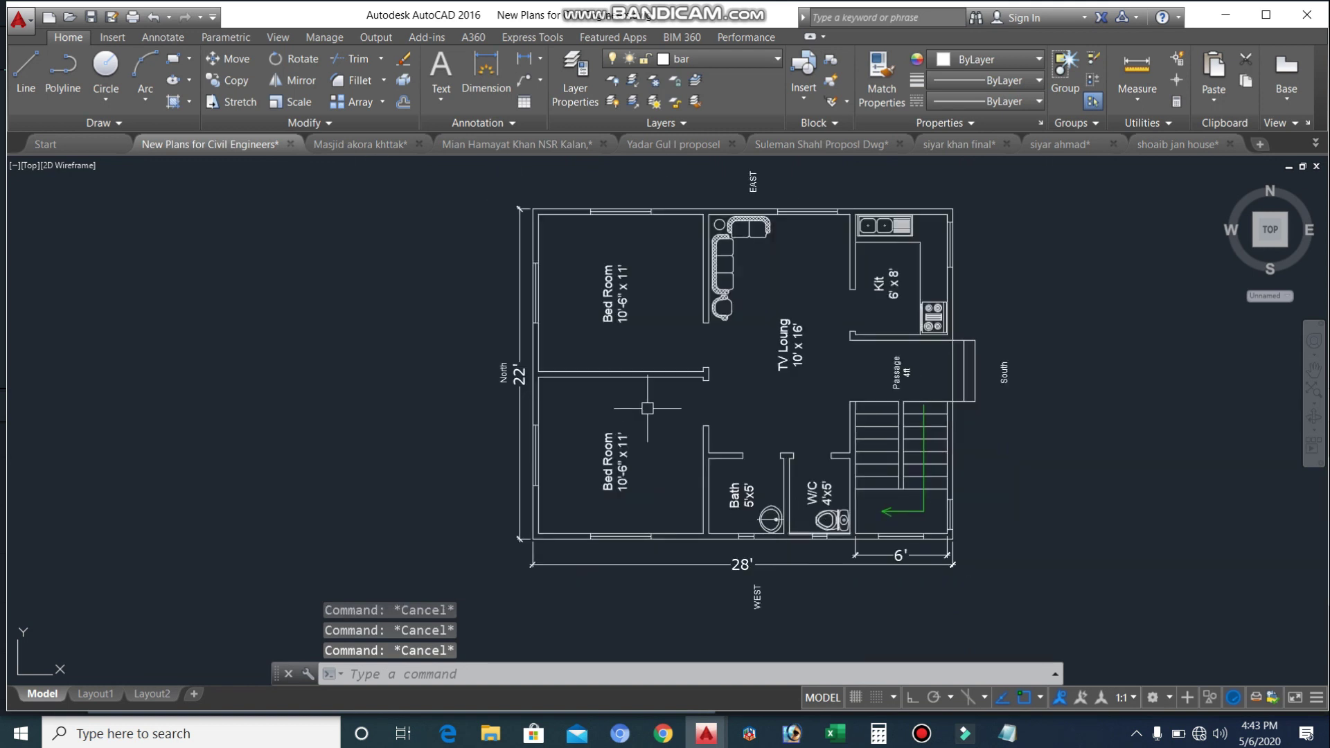
pyautogui.scroll(4, 504, 276)
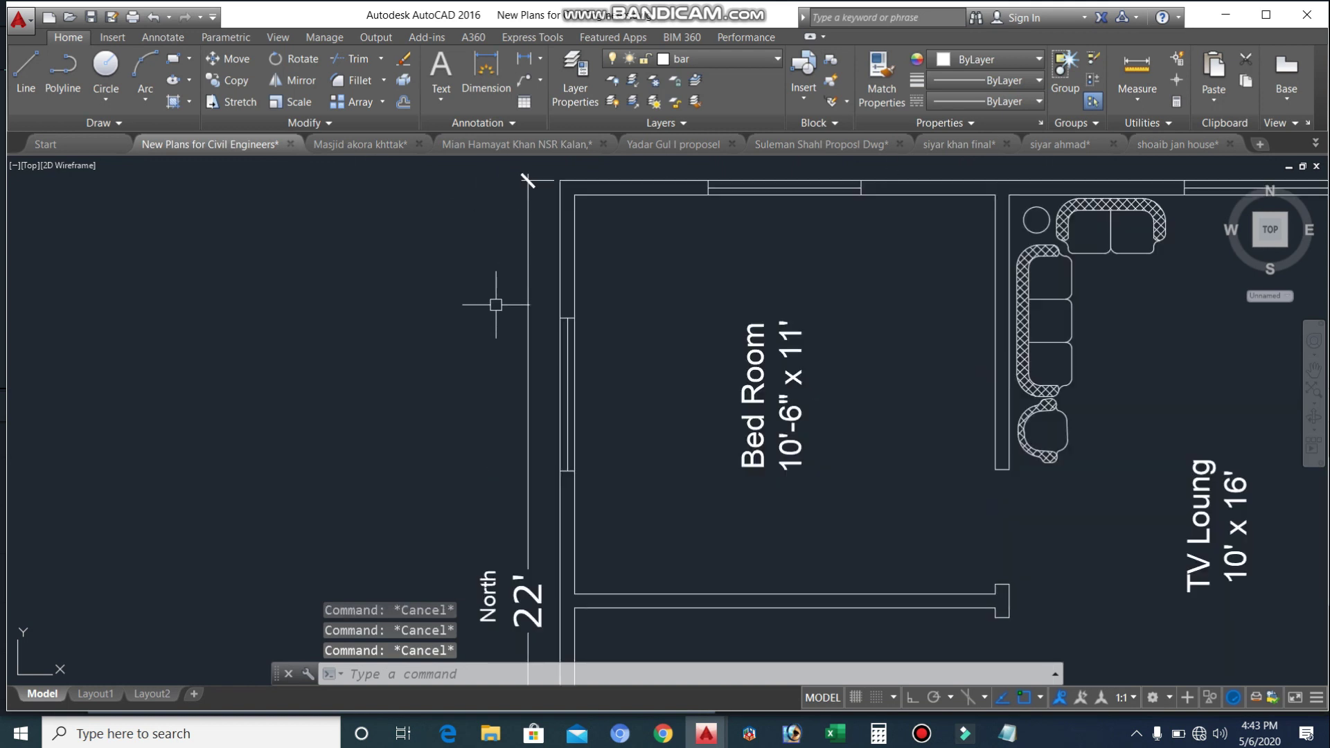
# - Offset the outer wall line 2.5' outward to create the surrounding border
pyautogui.write('o')
pyautogui.press('Return')
pyautogui.write('2.5')
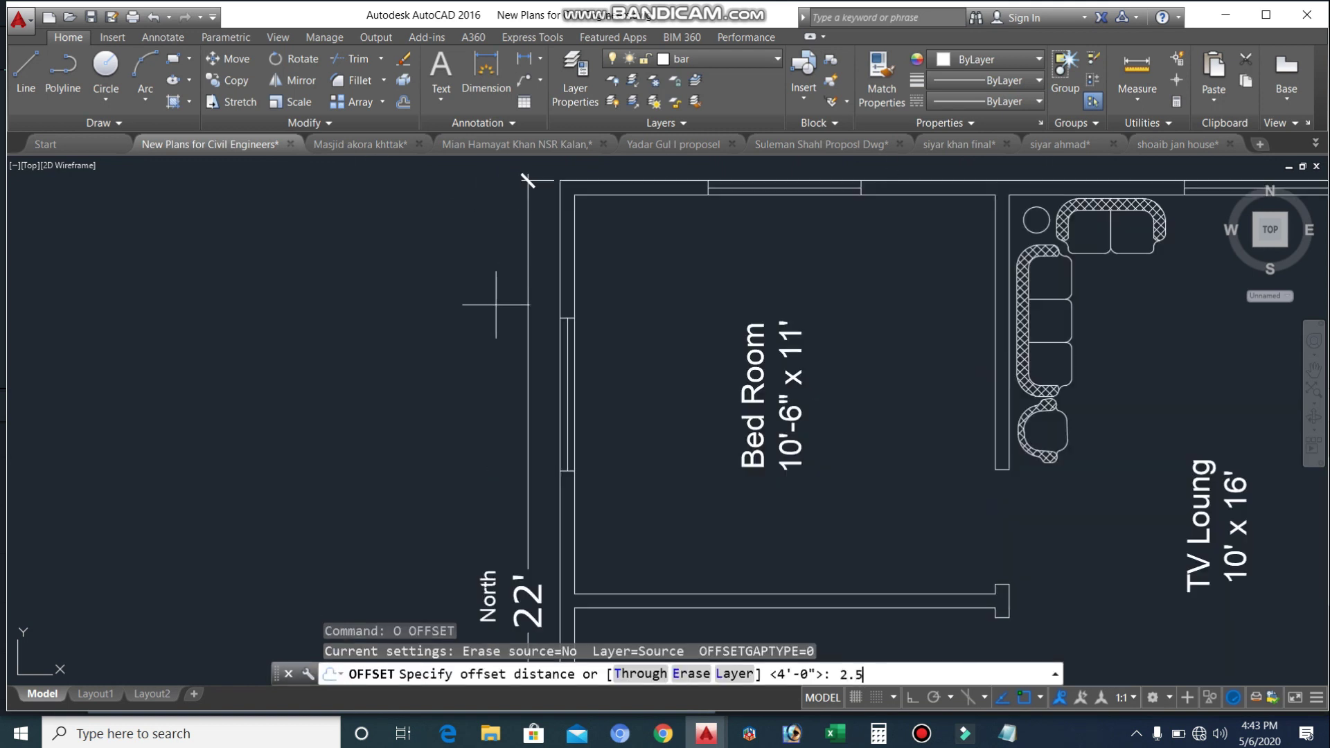
pyautogui.write("'")
pyautogui.press('Return')
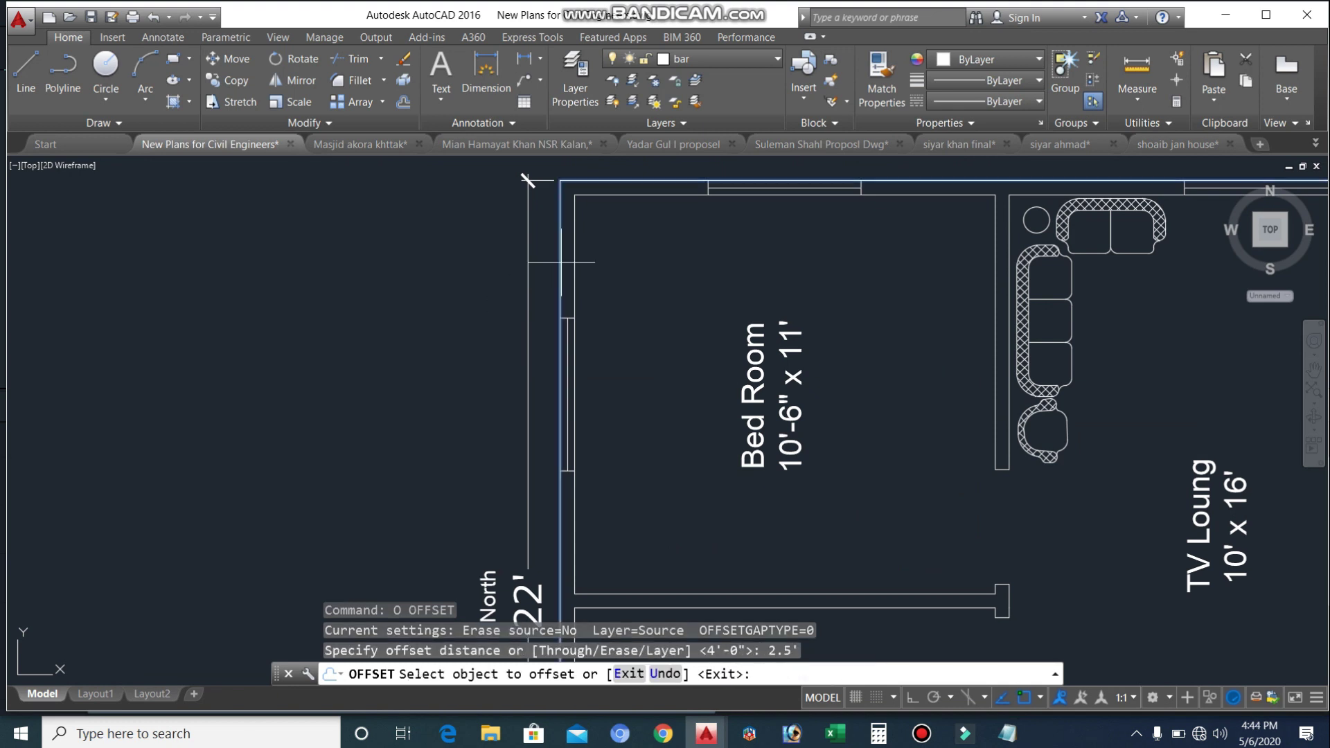
pyautogui.click(529, 279)
pyautogui.click(431, 267)
pyautogui.scroll(-5, 464, 336)
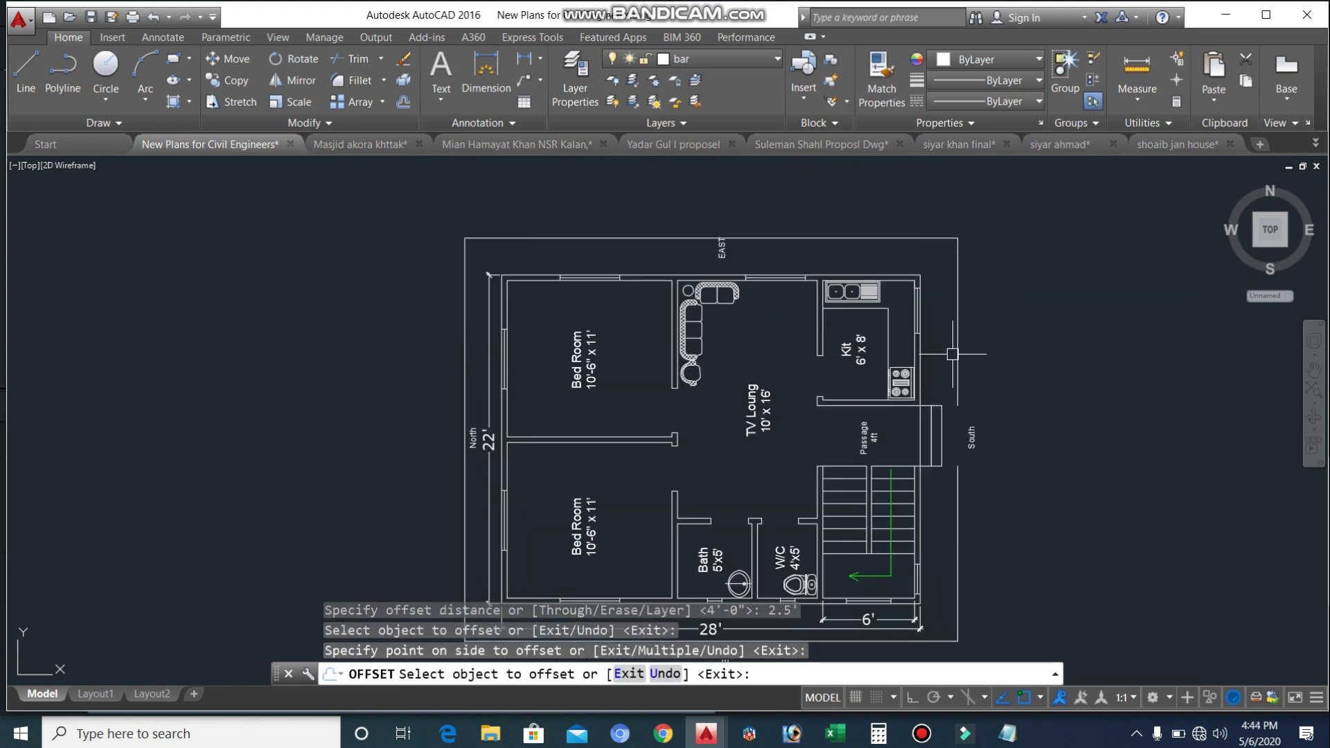
pyautogui.press('Escape')
pyautogui.scroll(2, 865, 257)
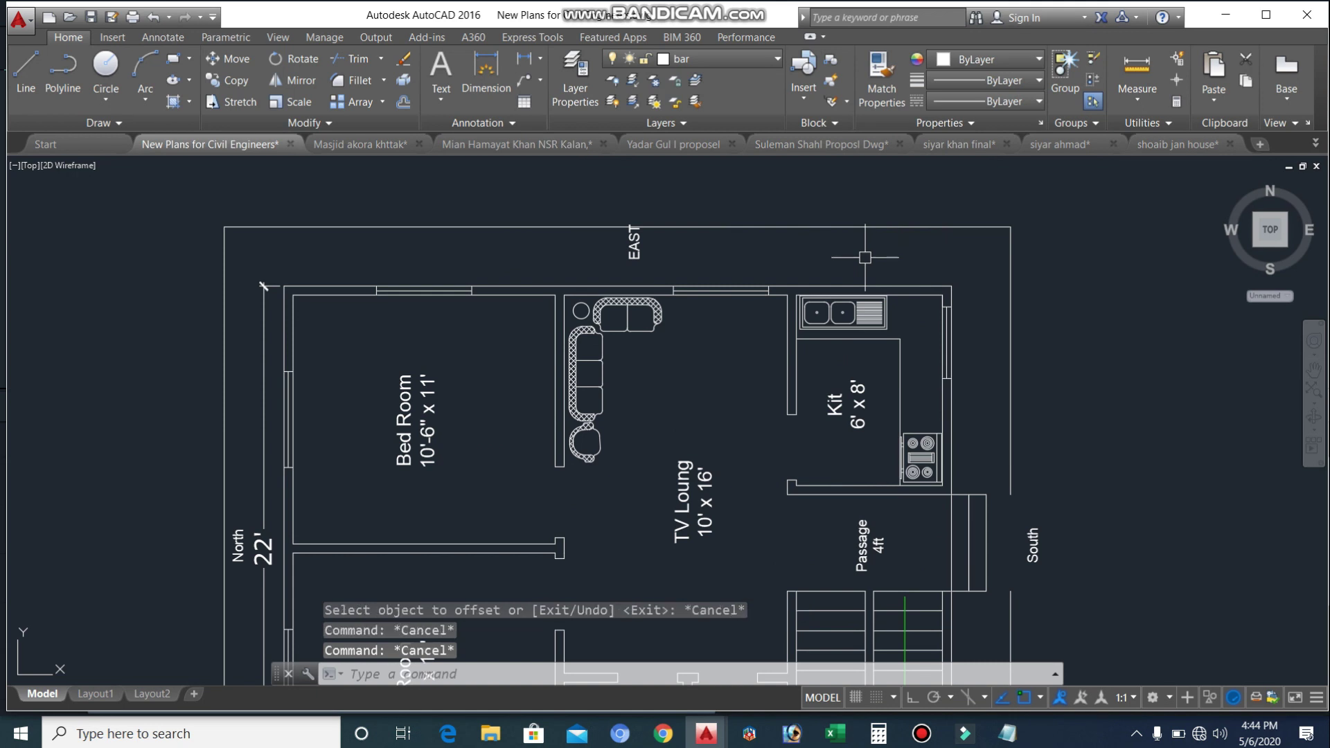
# - Add a 2'-6" linear dimension (DLI) from the border line to the east outer wall corner
pyautogui.write('dli')
pyautogui.press('Return')
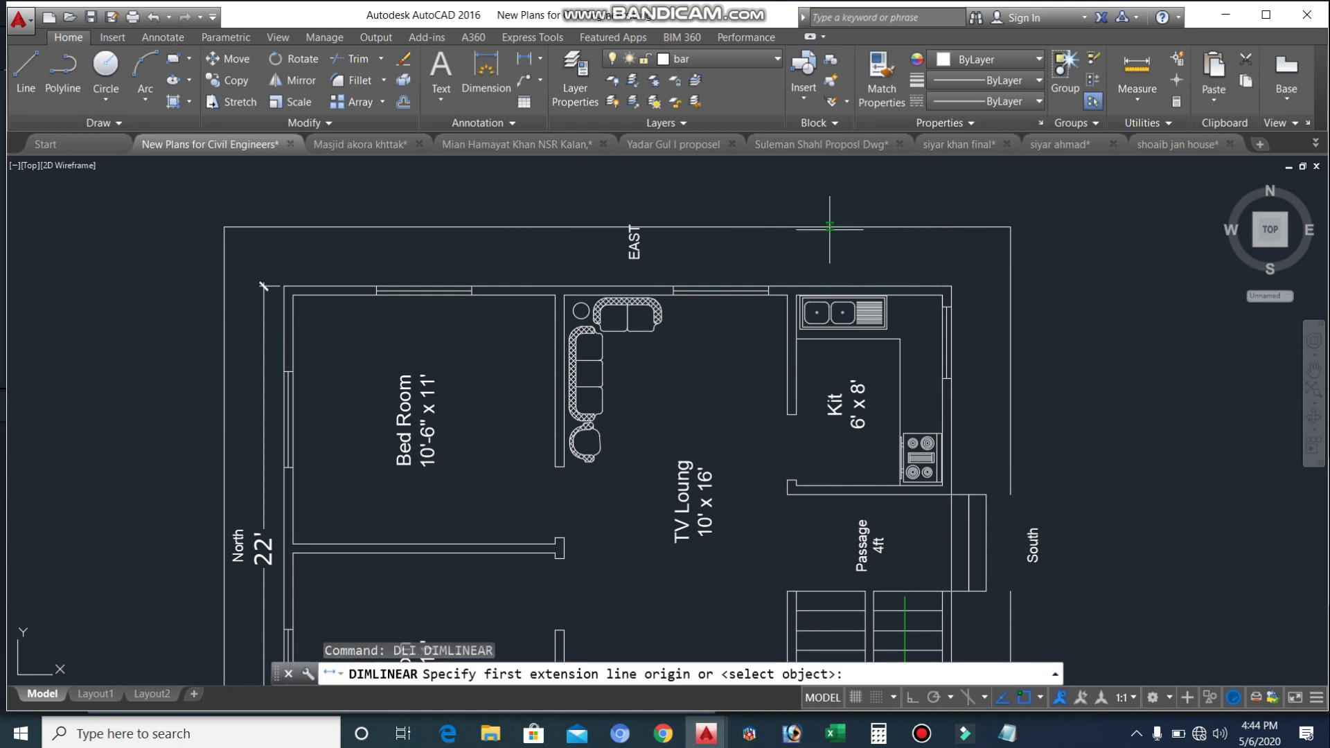
pyautogui.scroll(2, 830, 227)
pyautogui.click(747, 339)
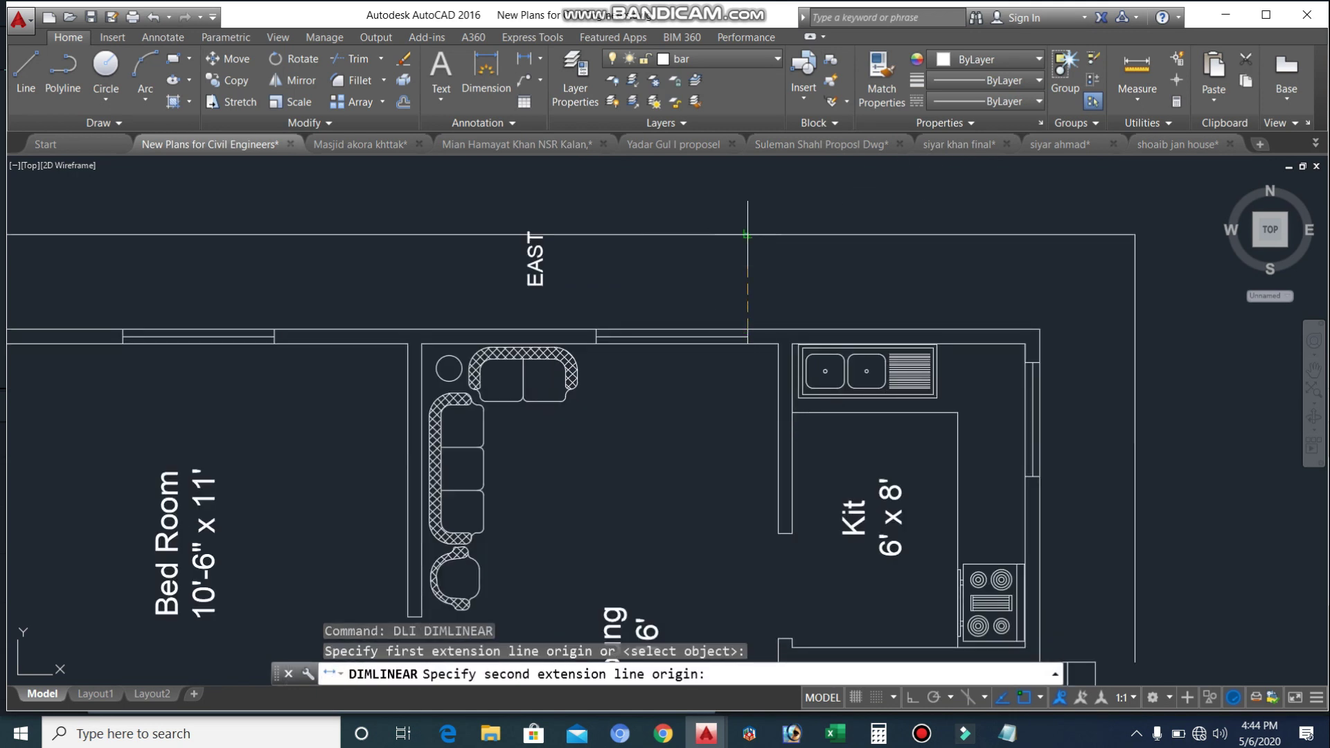
pyautogui.click(747, 234)
pyautogui.click(754, 293)
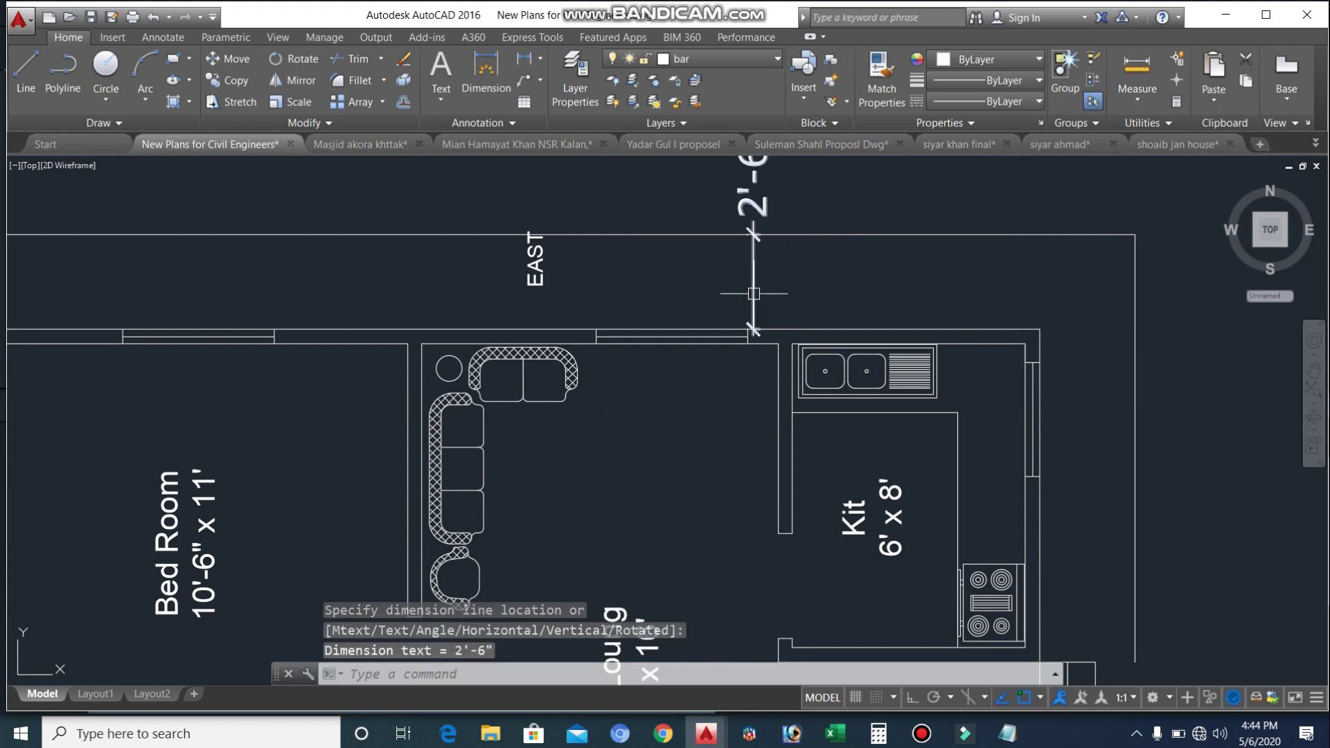
pyautogui.scroll(-2, 754, 294)
pyautogui.scroll(-3, 755, 290)
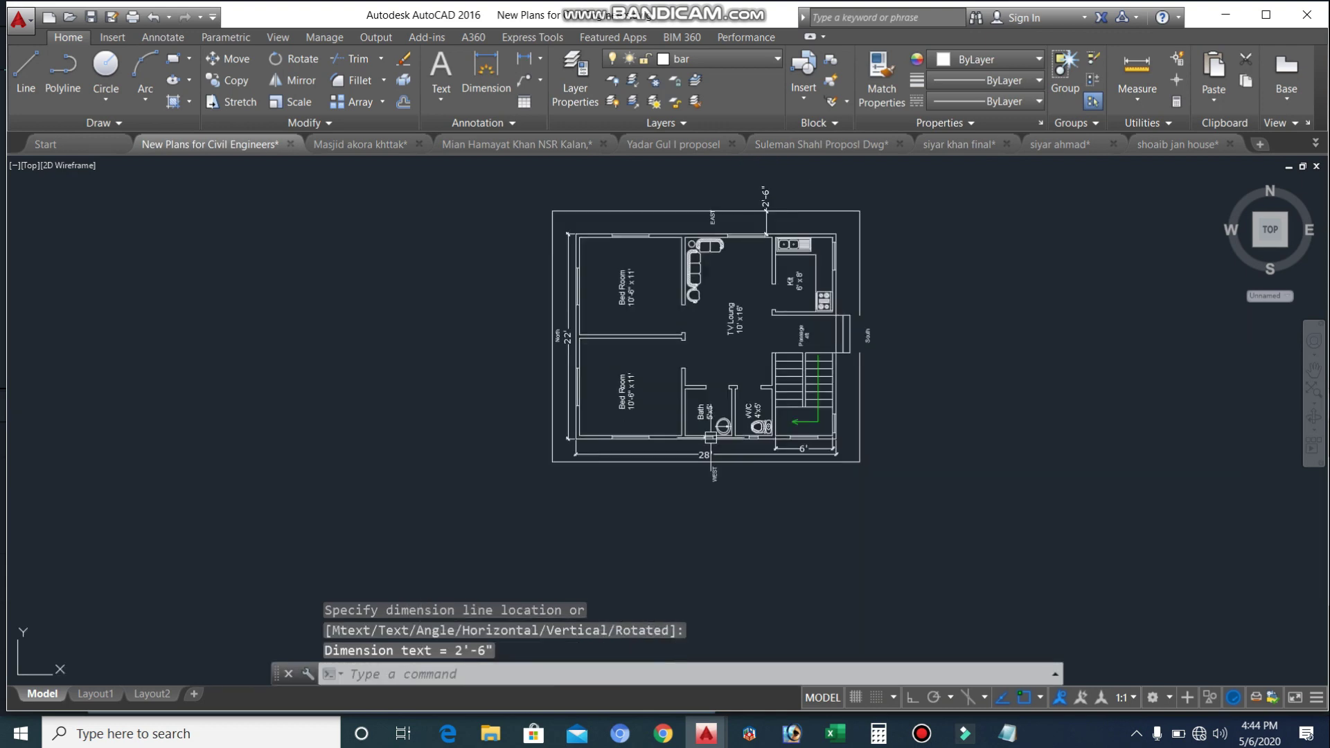
pyautogui.scroll(5, 676, 426)
pyautogui.scroll(-3, 742, 447)
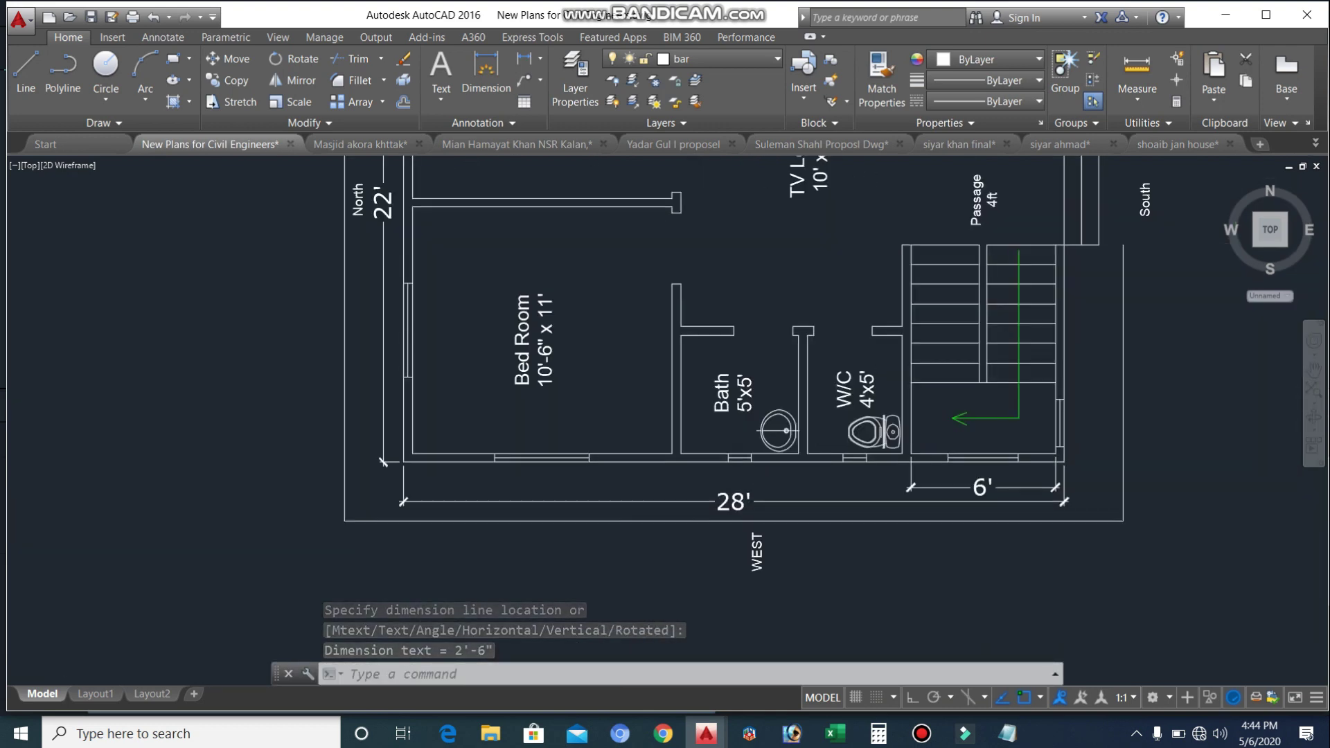
pyautogui.scroll(4, 764, 393)
pyautogui.scroll(-3, 763, 392)
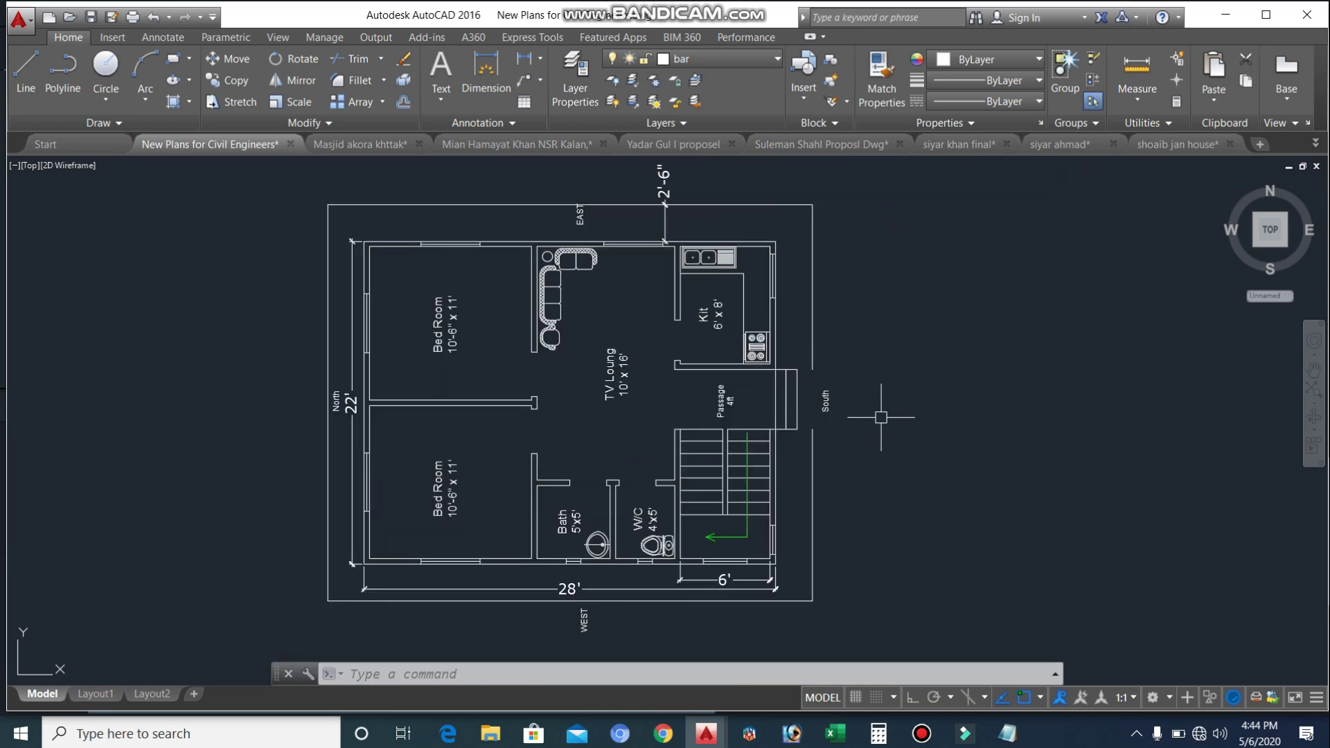
pyautogui.scroll(2, 795, 223)
pyautogui.press('Escape')
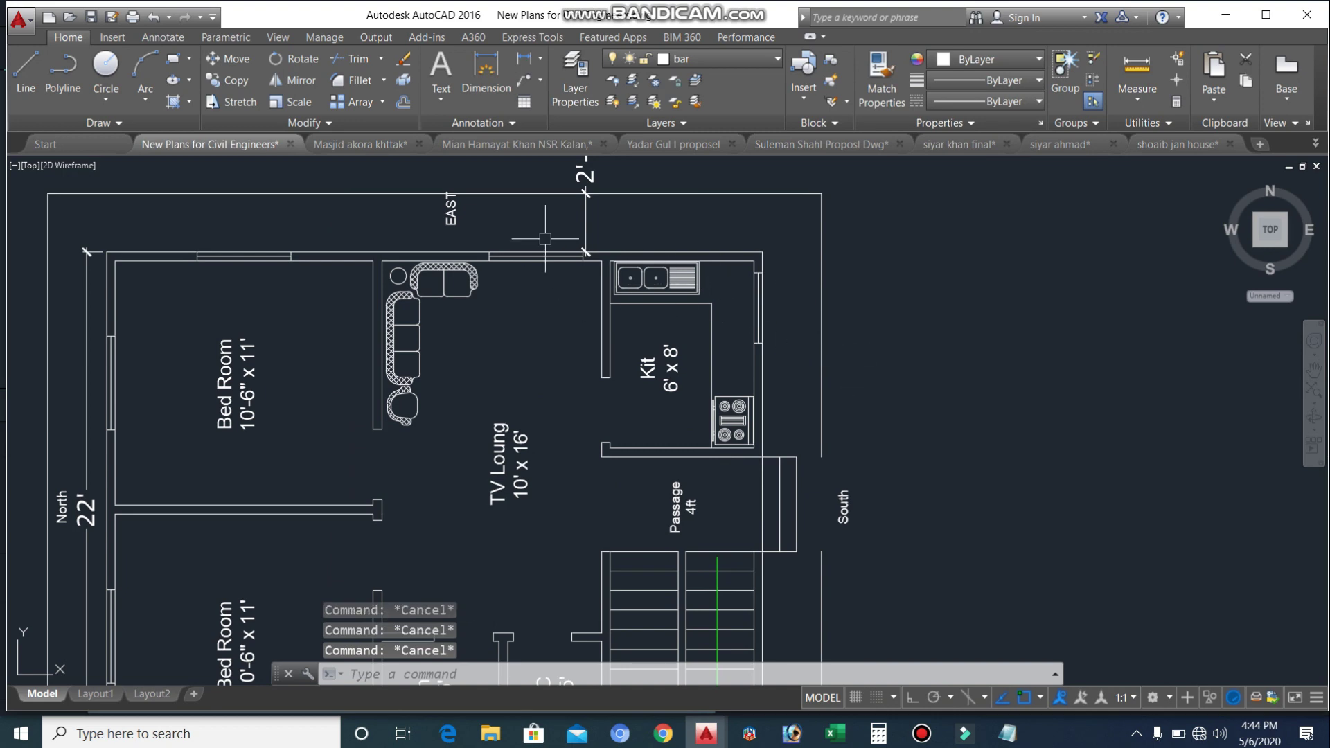
pyautogui.scroll(2, 532, 215)
pyautogui.scroll(3, 443, 245)
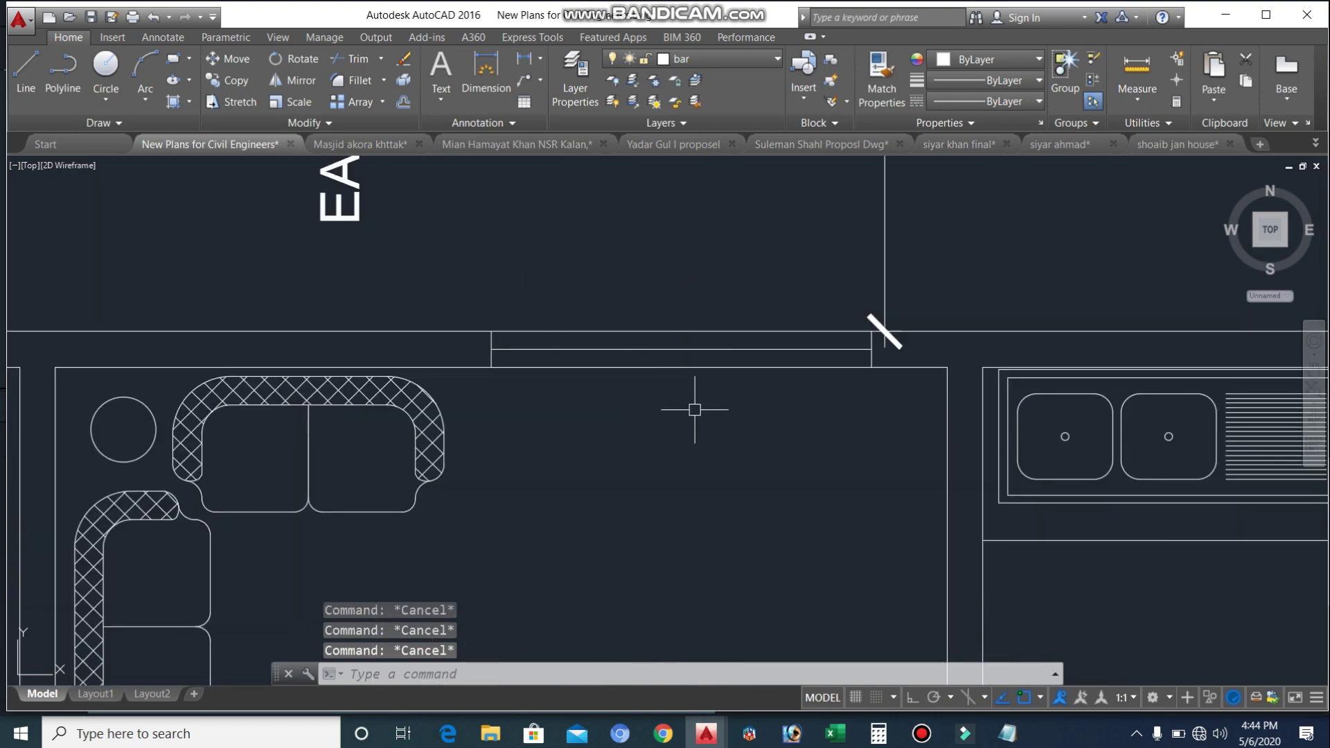